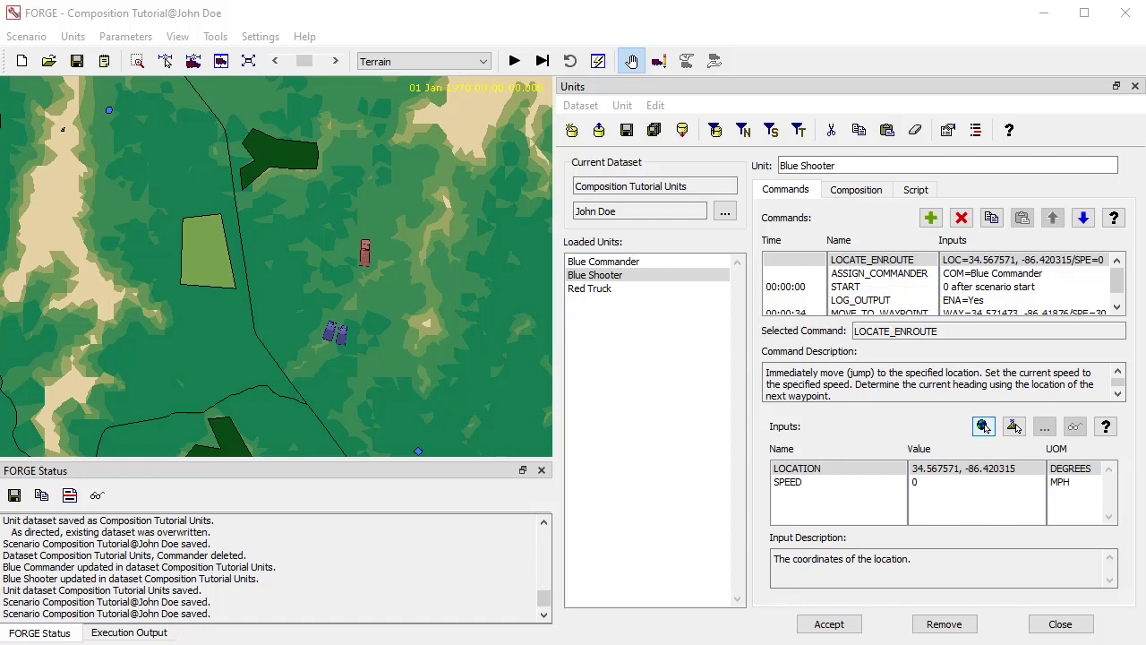
- Examine the Blue Shooter unit's script, its INCLUDE line, its INITIATE statements and the insertable script items
click(913, 191)
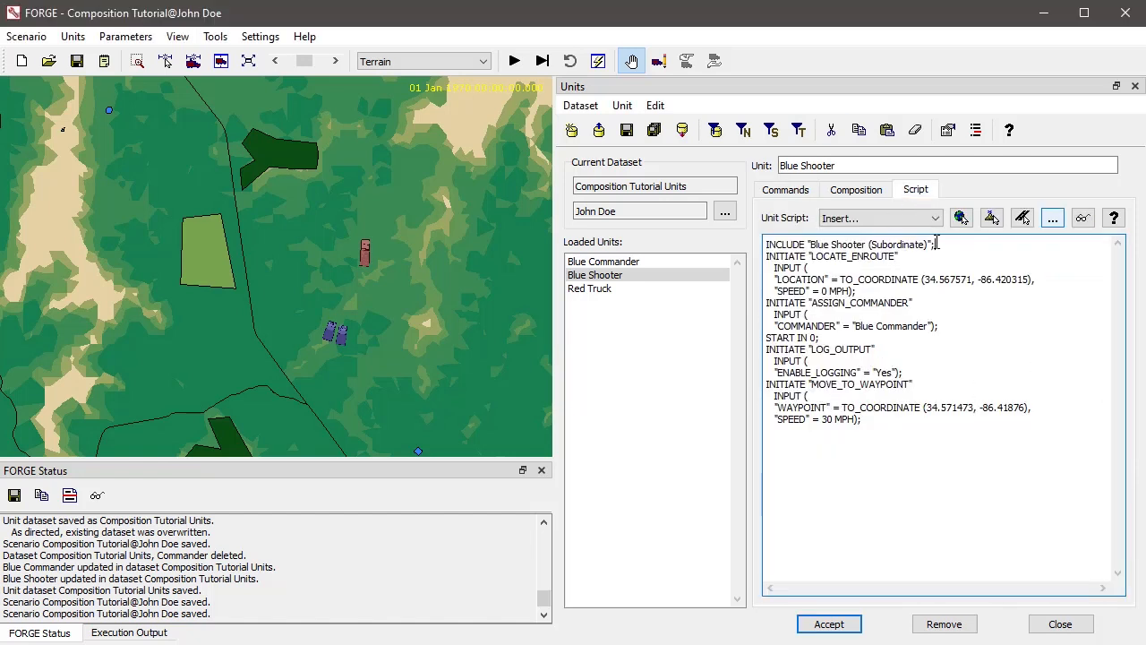
drag(936, 244, 766, 243)
drag(874, 422, 753, 255)
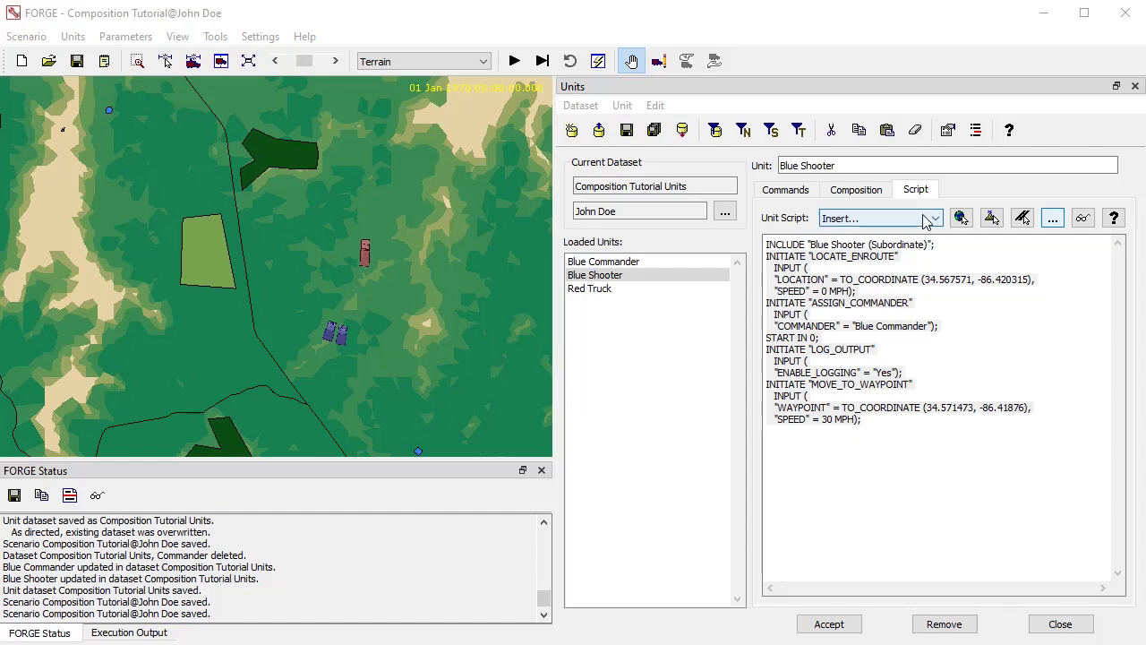
drag(941, 247, 745, 236)
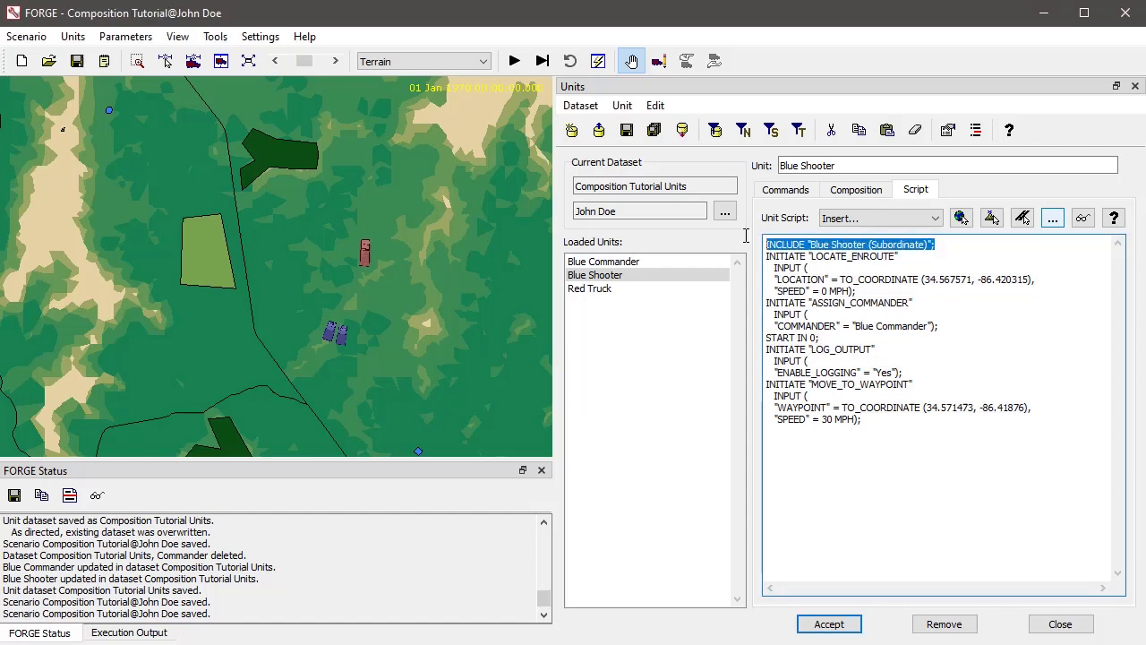
click(795, 246)
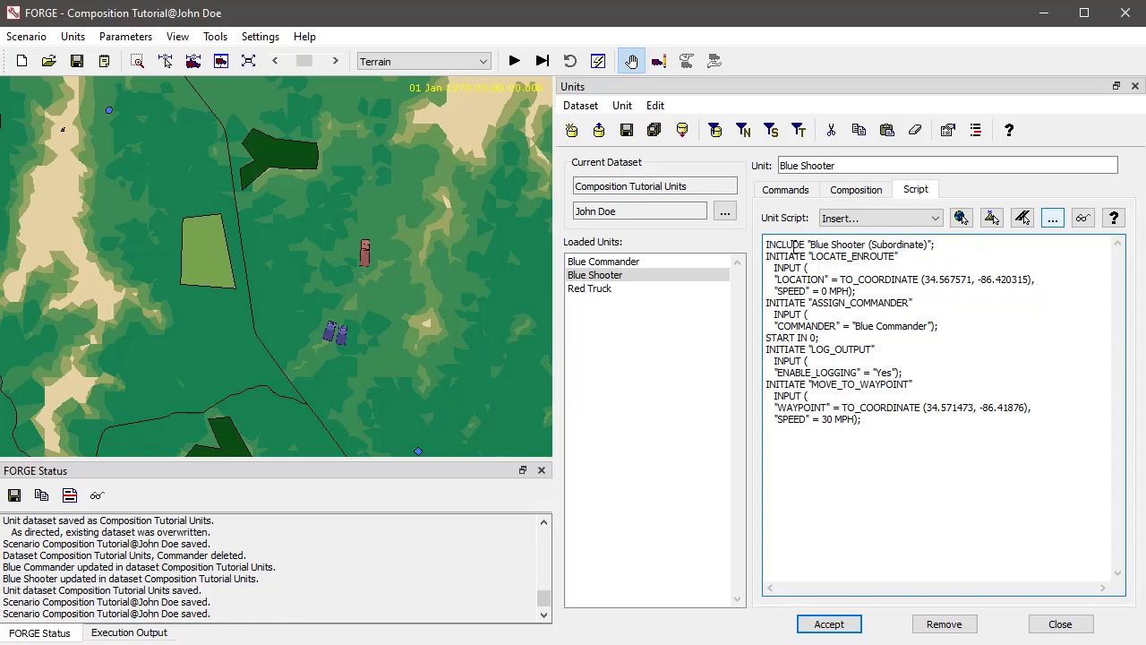
click(867, 229)
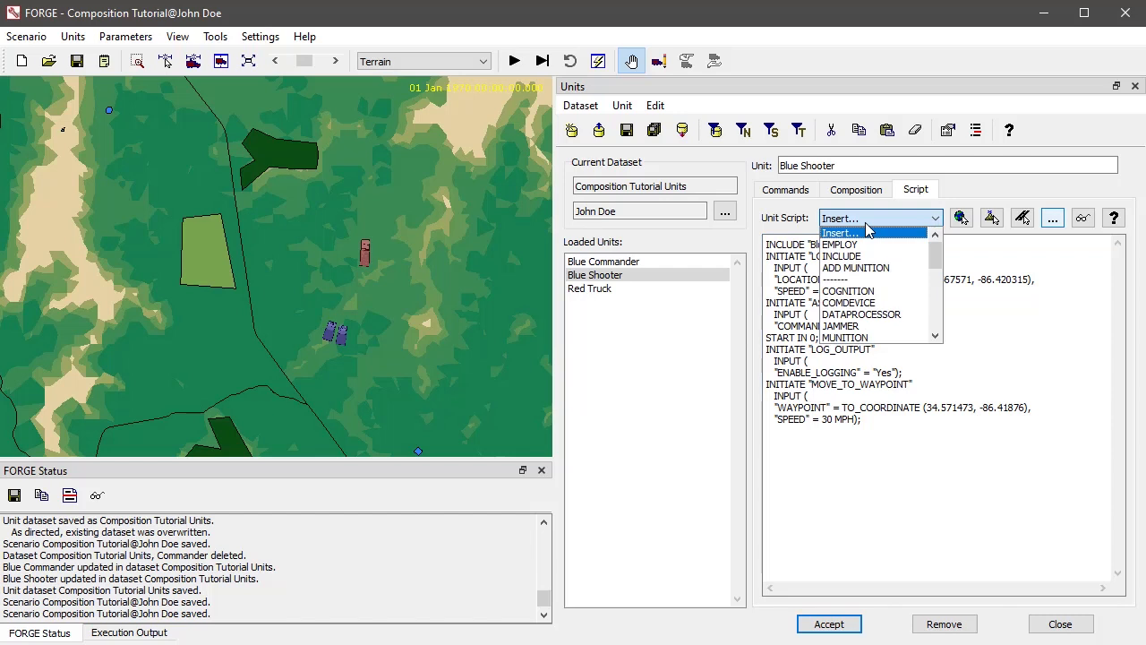
click(1053, 294)
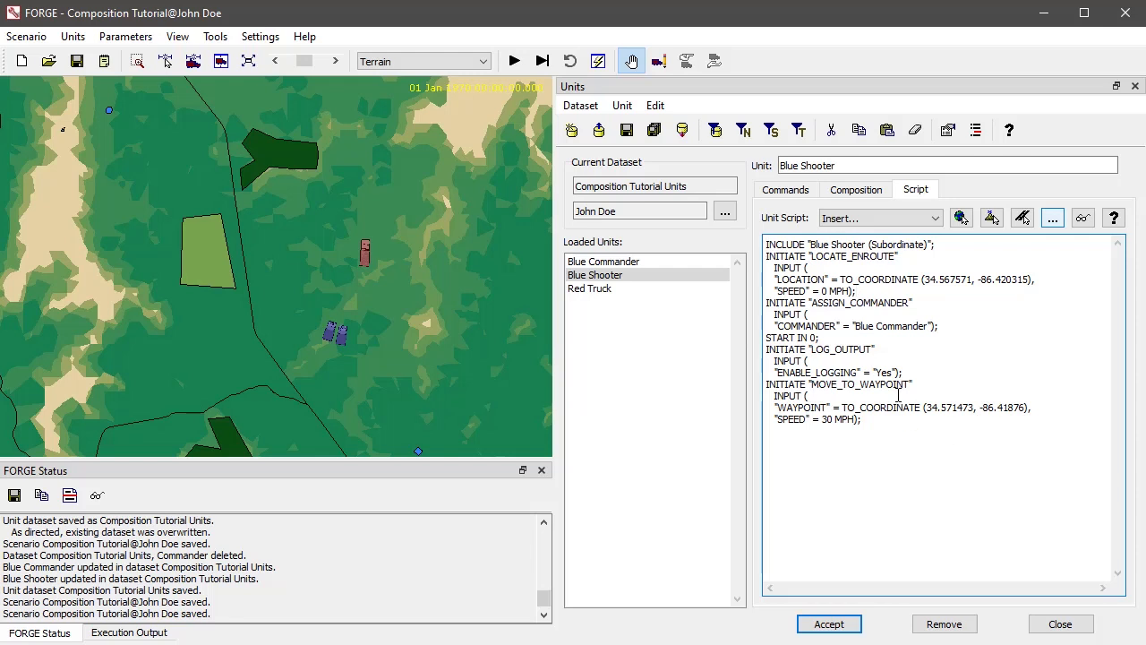
click(788, 190)
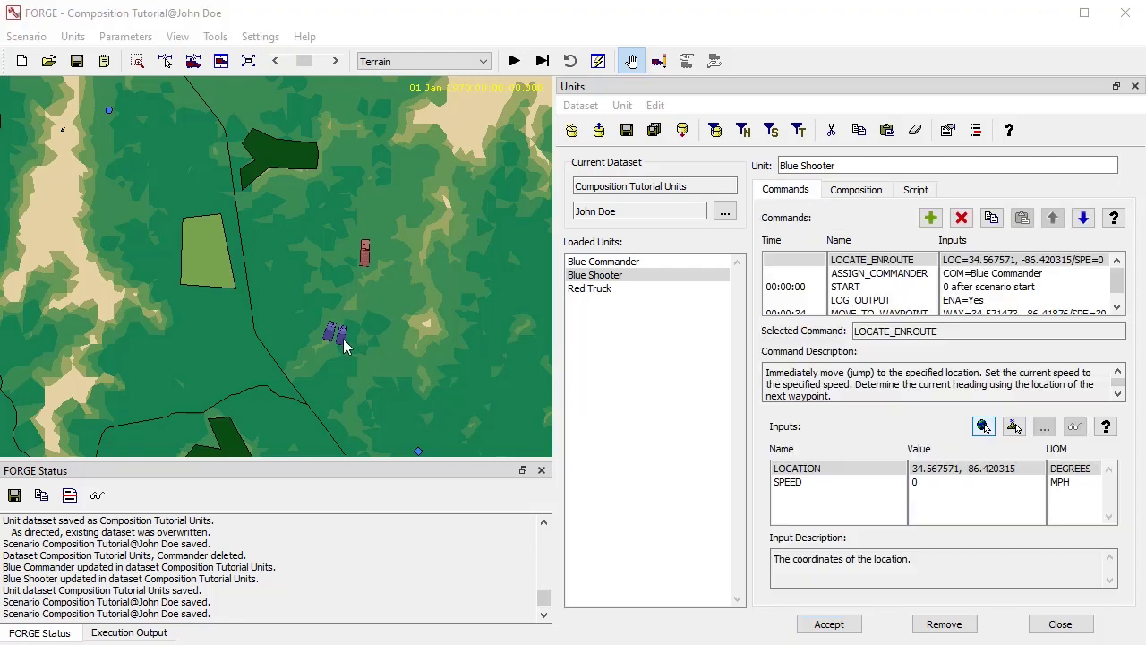
- Remove the Blue Commander unit from the dataset and inspect the Blue Shooter's ASSIGN_COMMANDER command
click(628, 262)
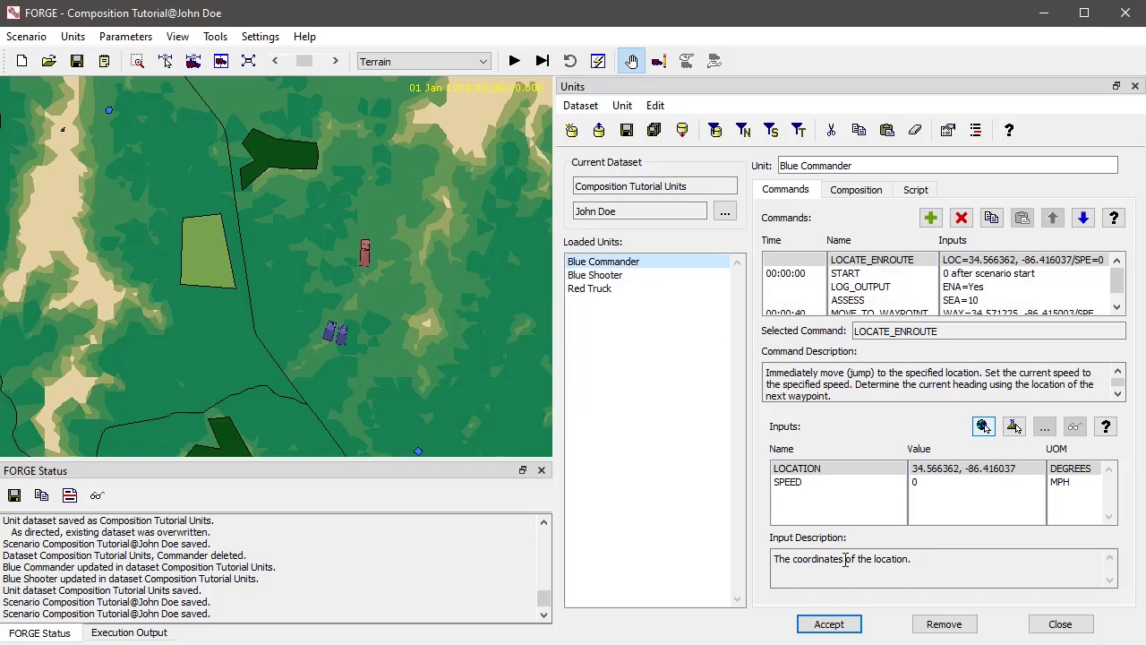
click(935, 630)
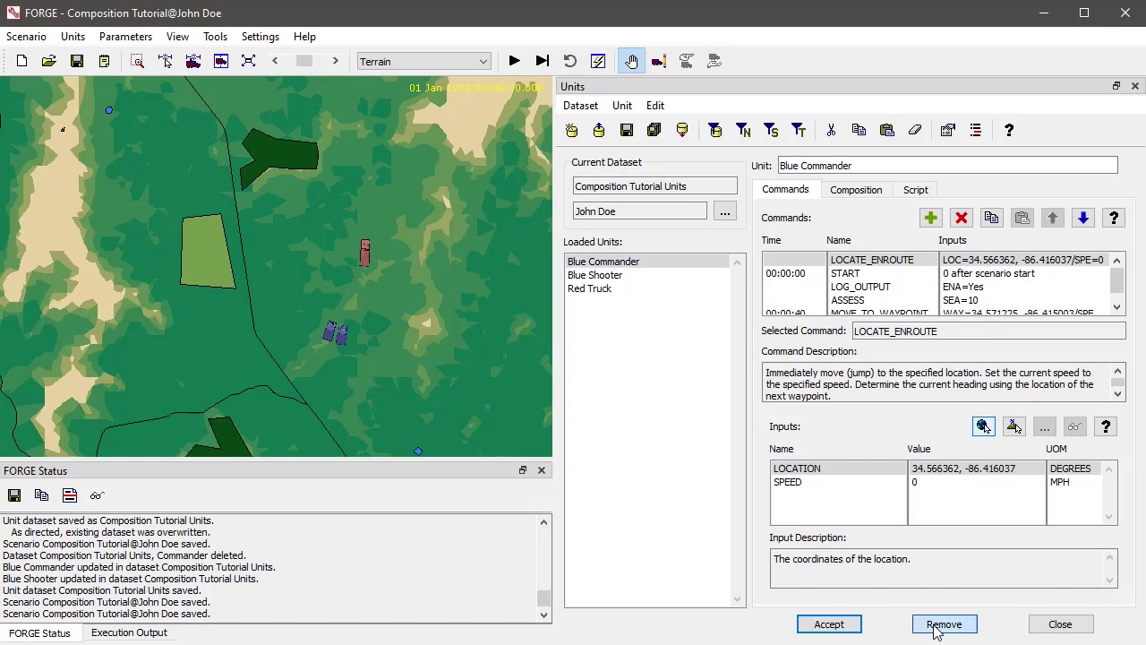
click(803, 382)
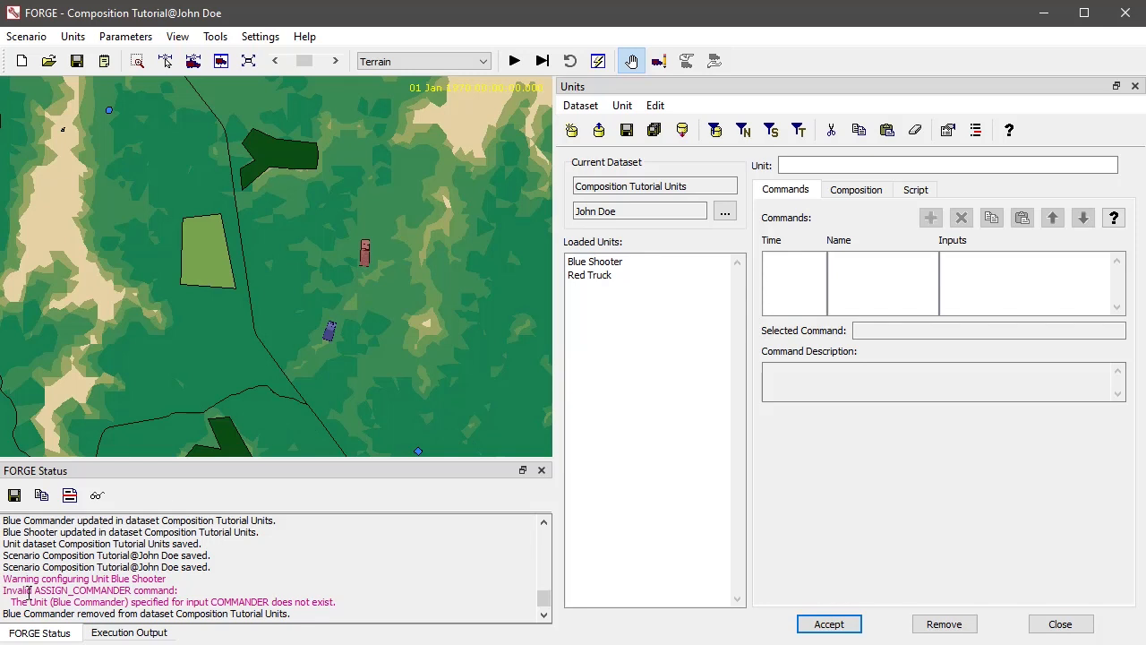
click(617, 266)
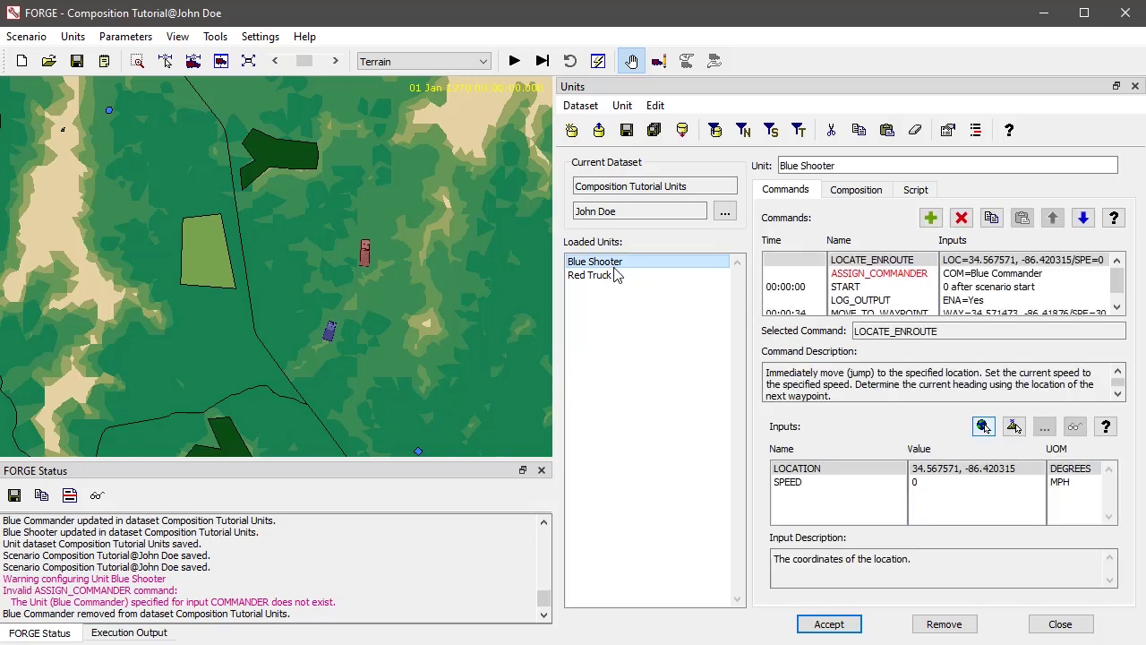
click(891, 276)
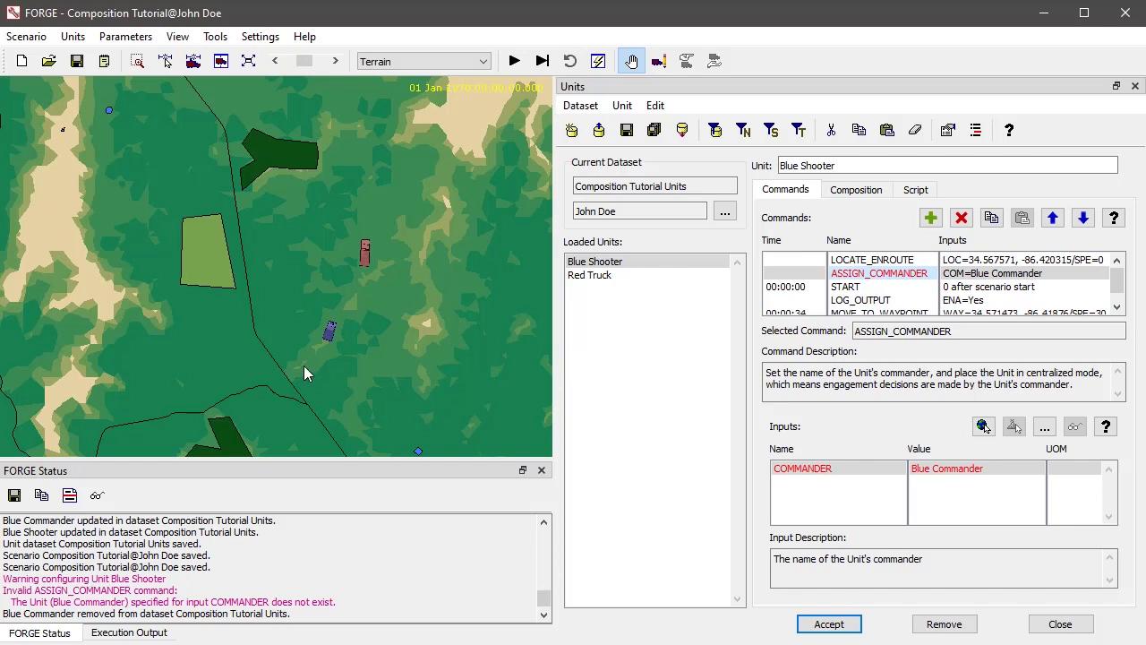
- Start a new unit on the map just east of the Blue Shooter, based on the Blue Commander pattern
right_click(346, 329)
click(403, 414)
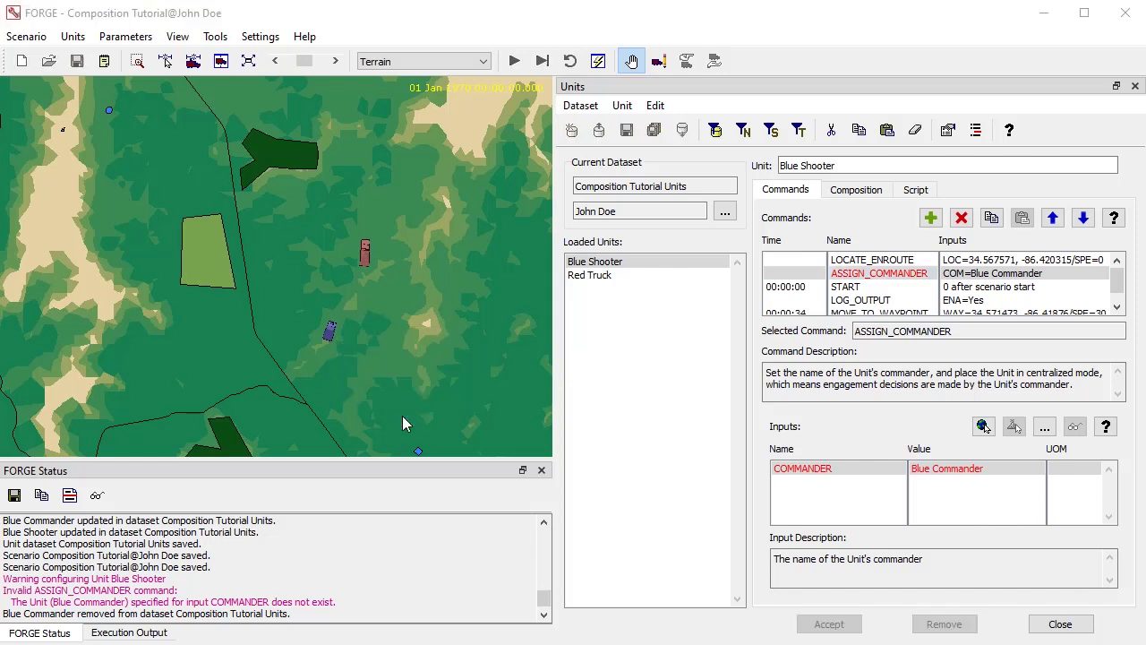
click(457, 188)
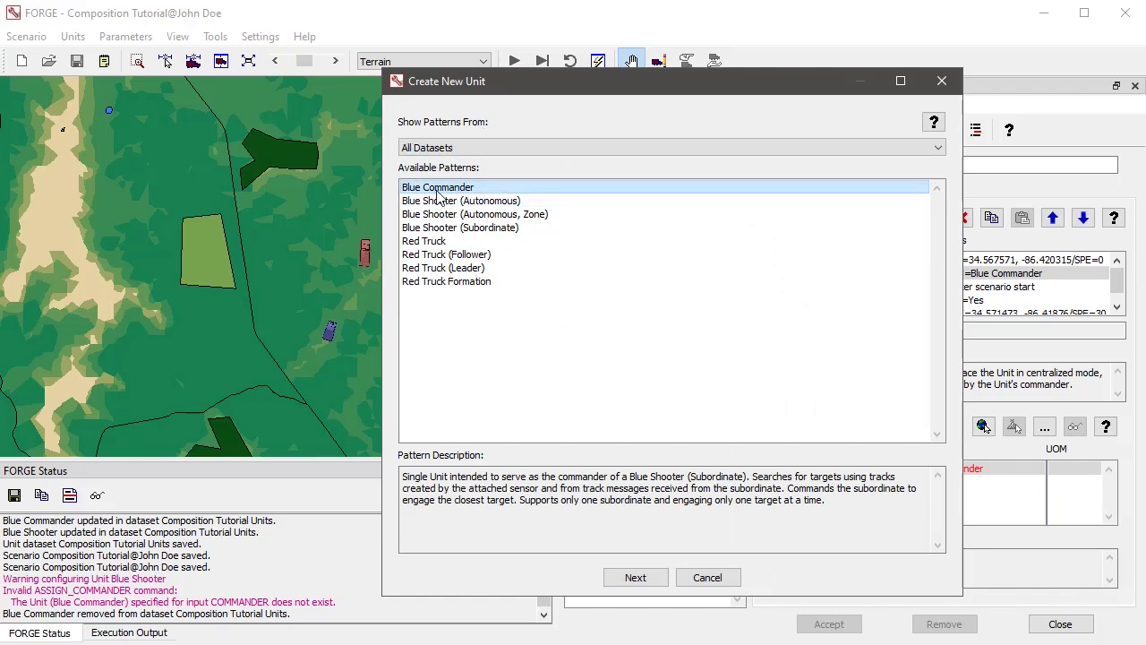
drag(846, 503, 376, 475)
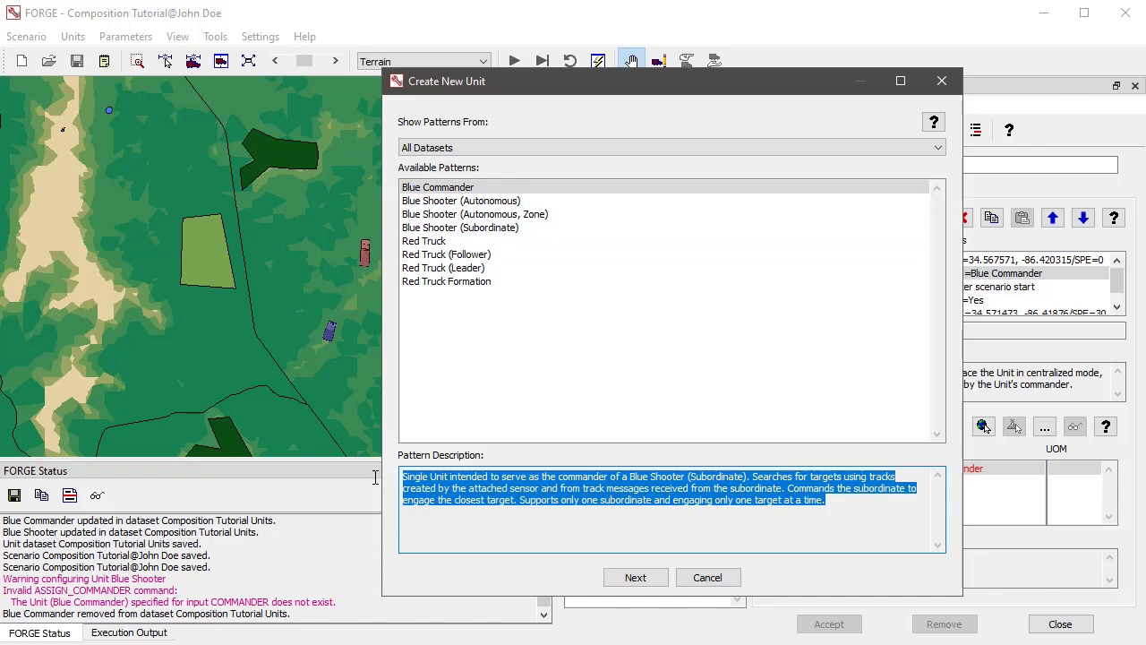
double_click(450, 192)
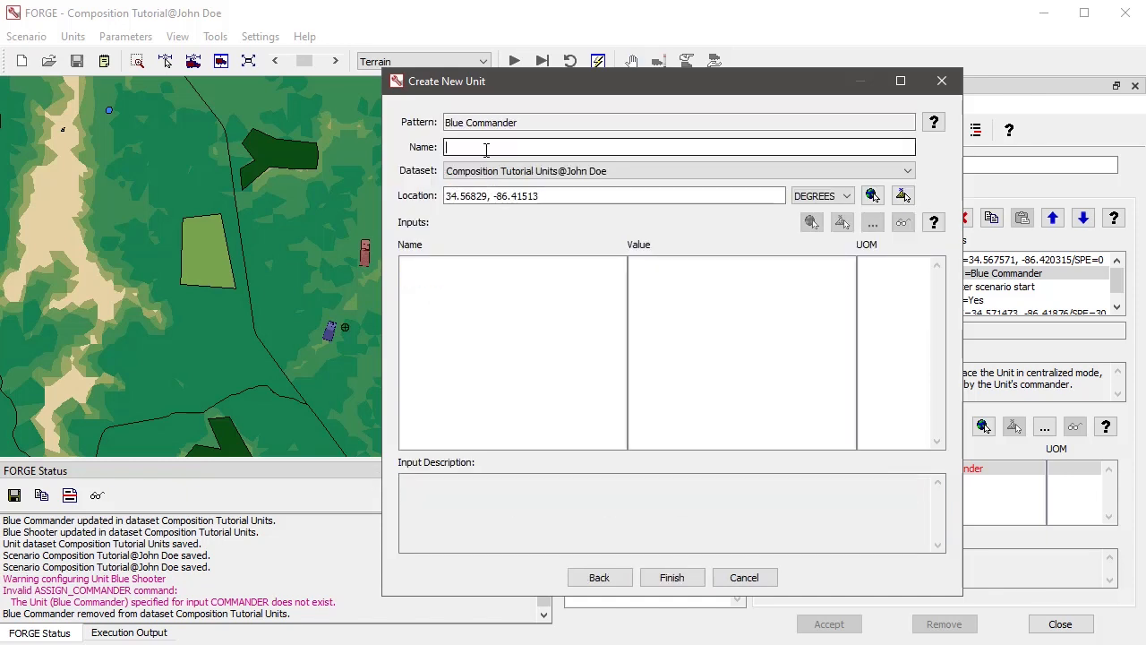
- Name the new unit Blue Commander and finish creating it in the Composition Tutorial Units dataset
text(Blue Comma)
key(BackSpace)
key(BackSpace)
key(BackSpace)
key(BackSpace)
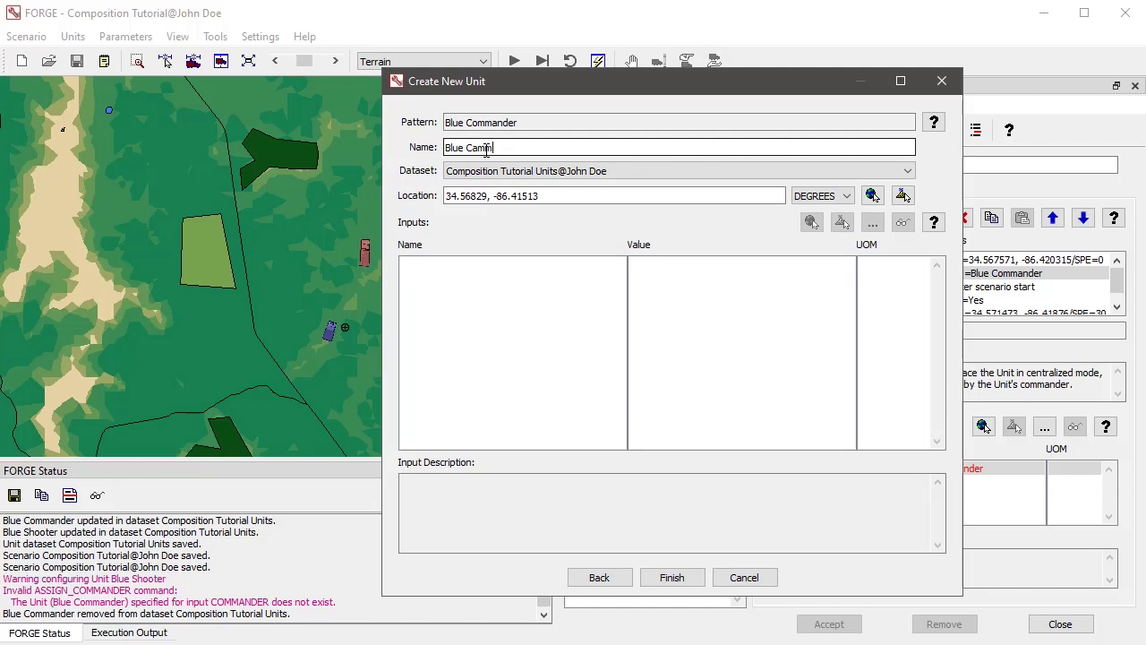
text(ommander)
click(686, 581)
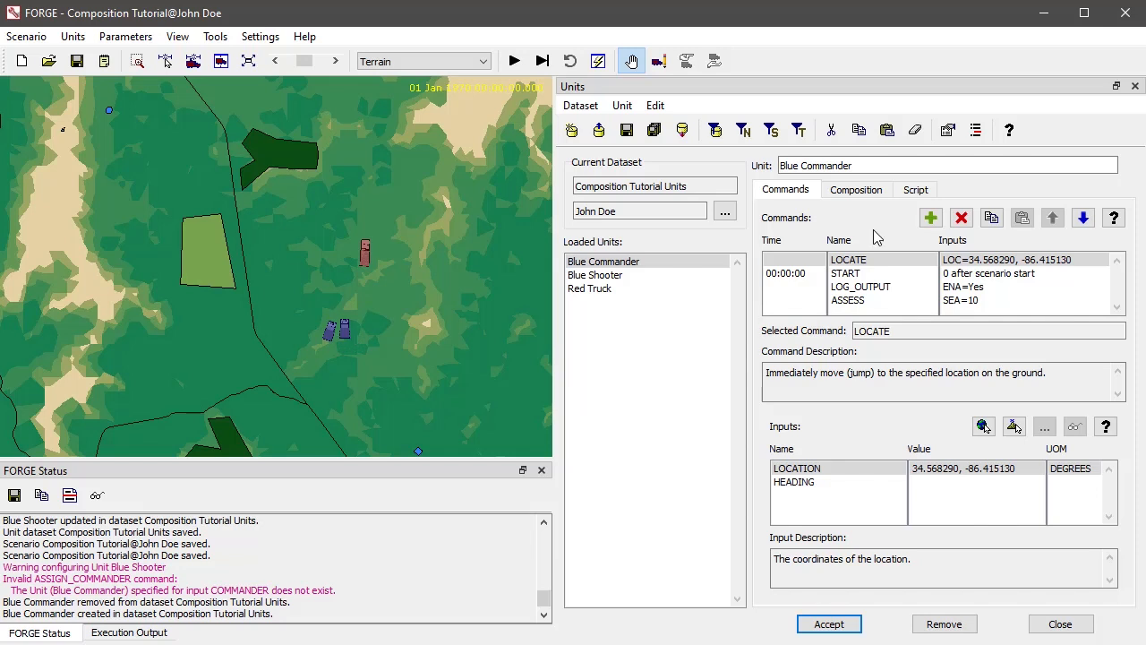
- Examine the new Blue Commander unit's script and its INCLUDE line, and return to its command list
click(915, 190)
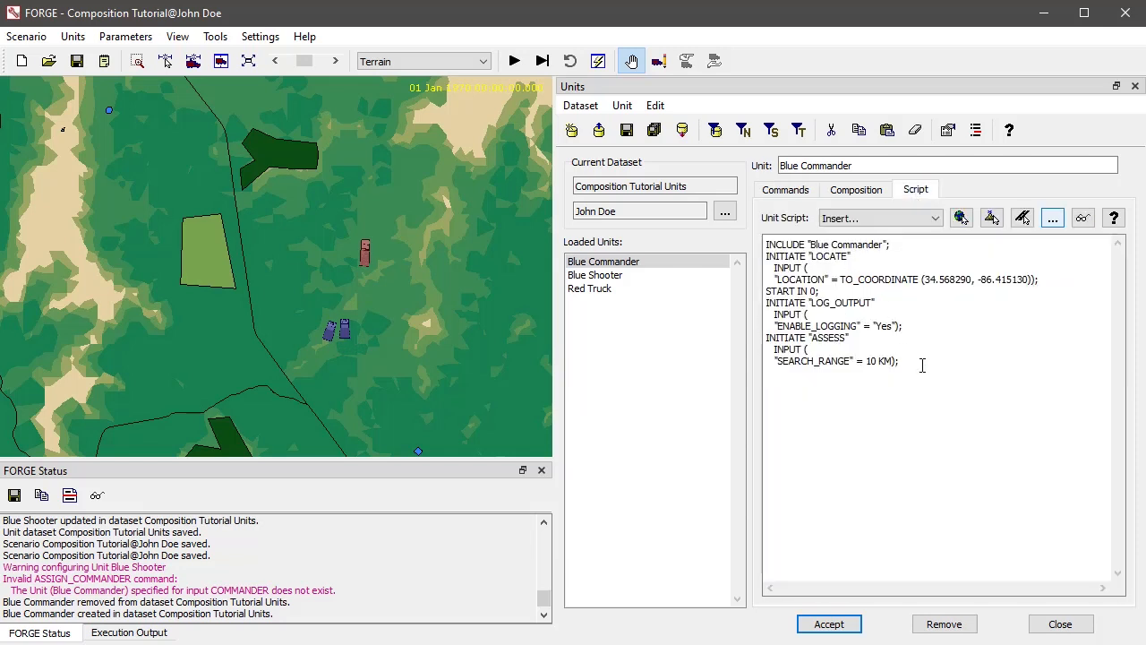
drag(921, 364, 752, 215)
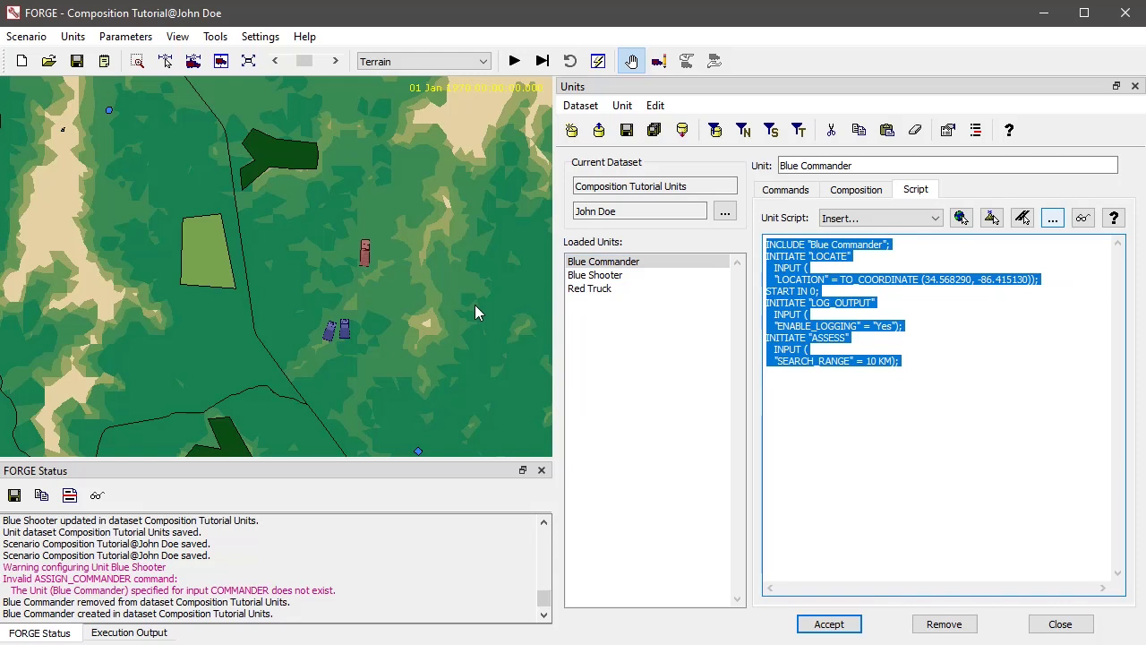
click(441, 321)
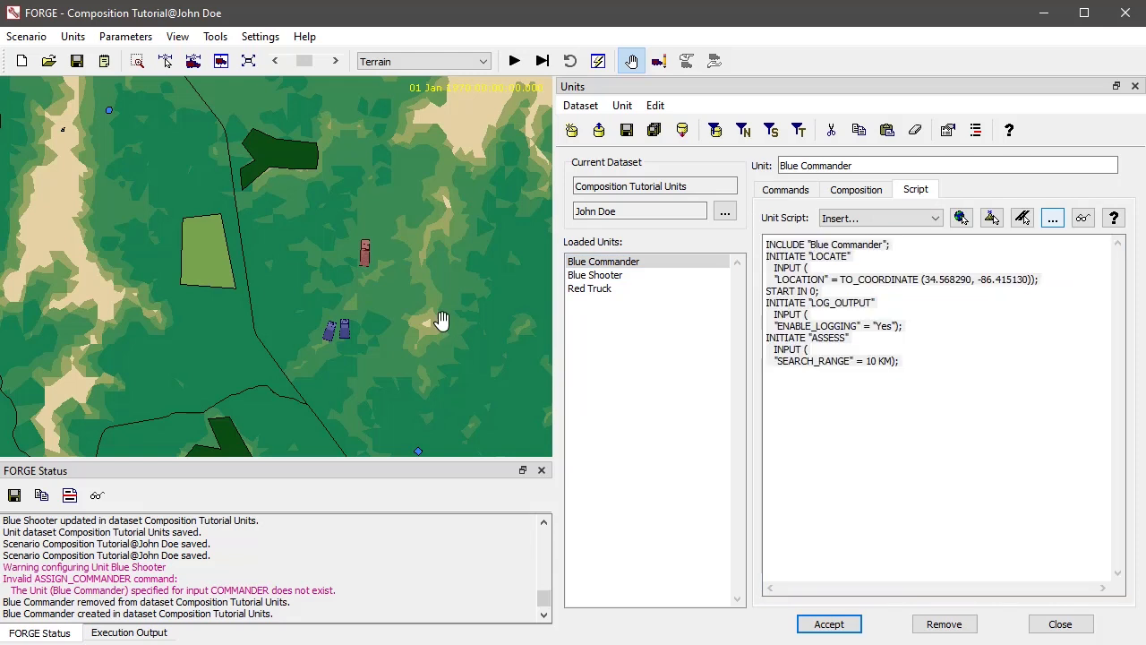
click(986, 345)
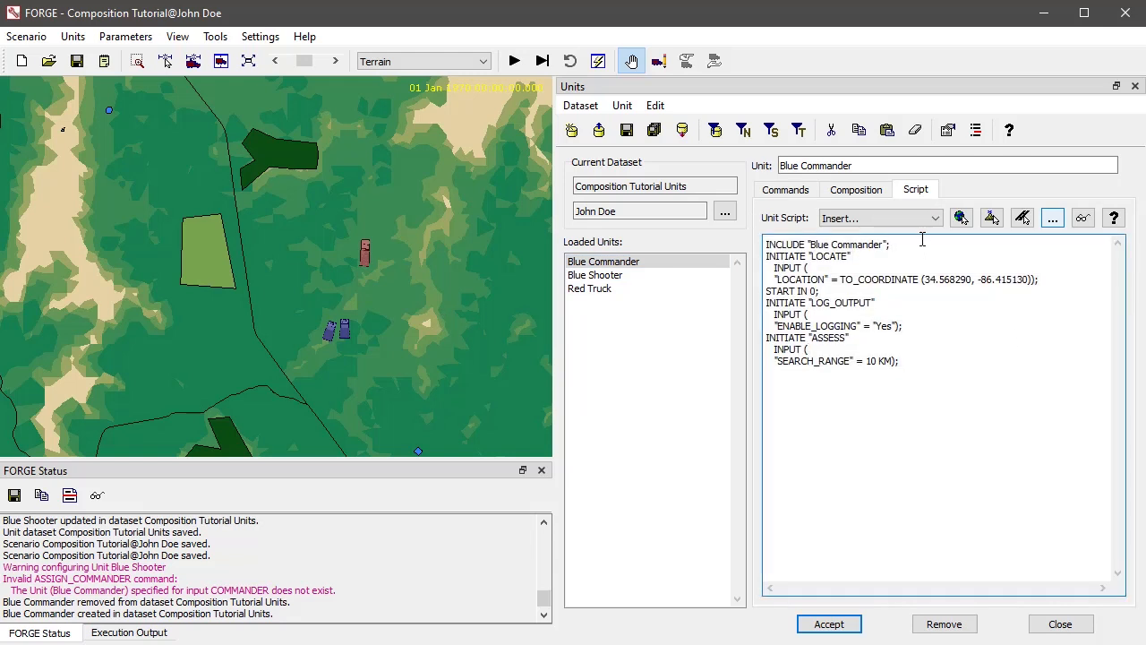
drag(910, 245, 763, 233)
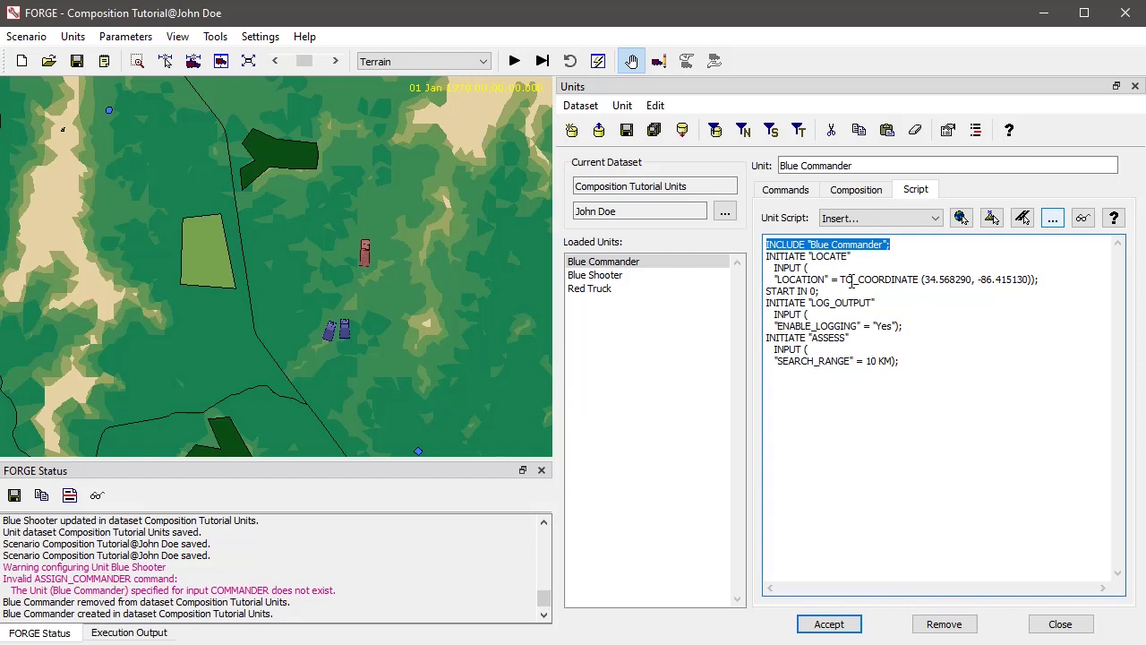
click(809, 192)
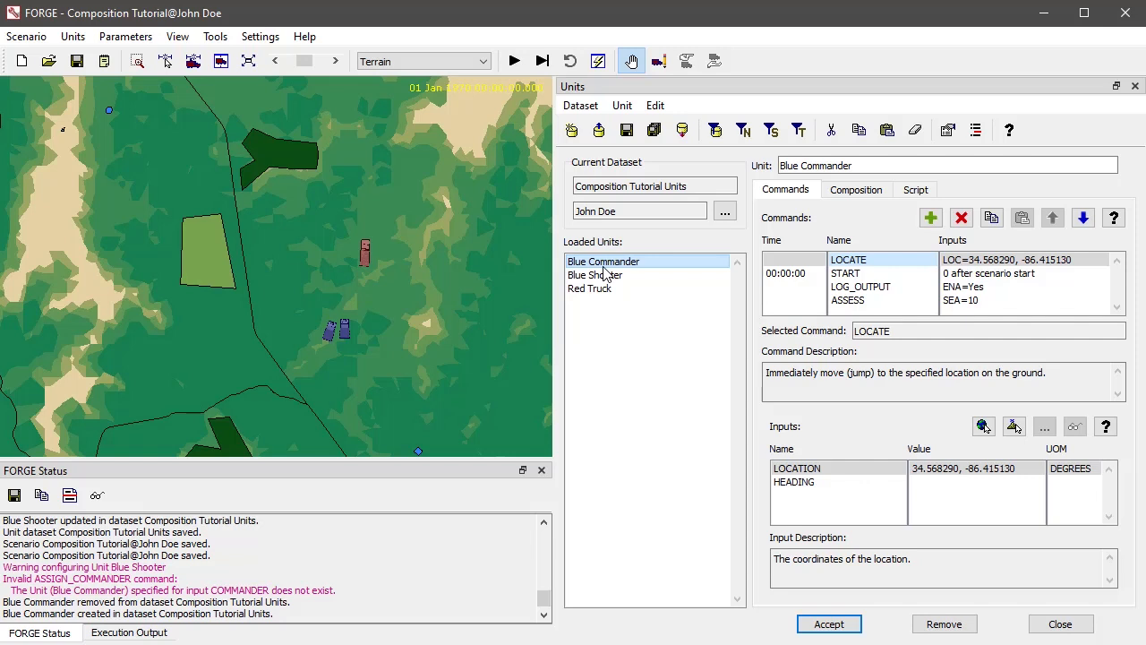
- Open the pattern editor, create a new pattern dataset and filter the loaded patterns to the current dataset
click(125, 37)
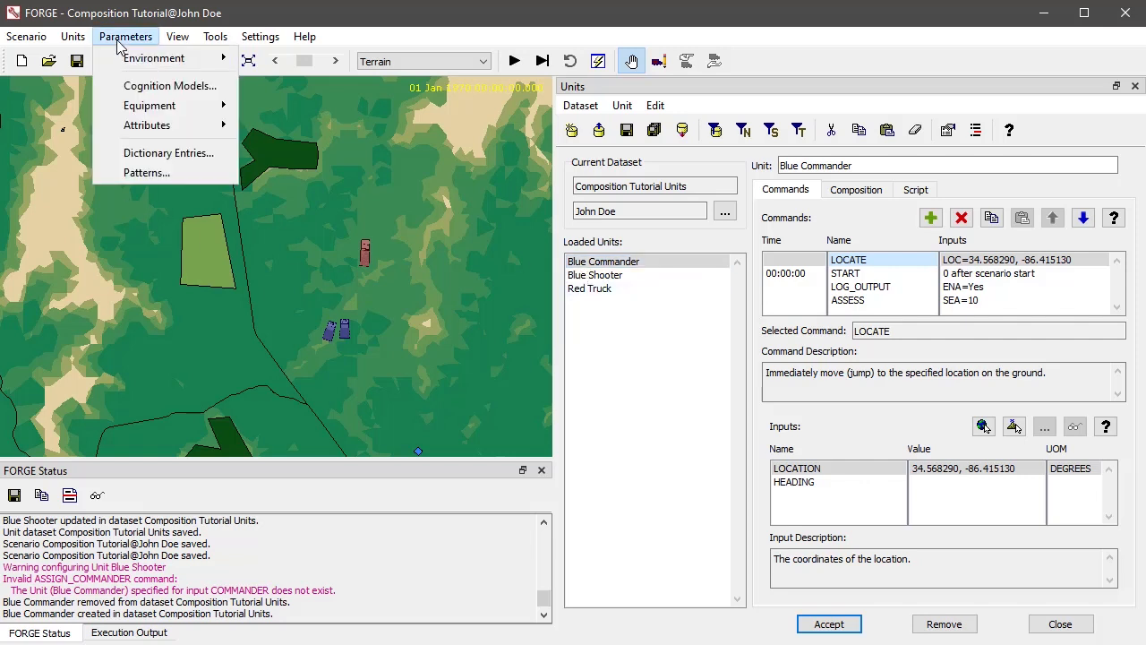
click(146, 176)
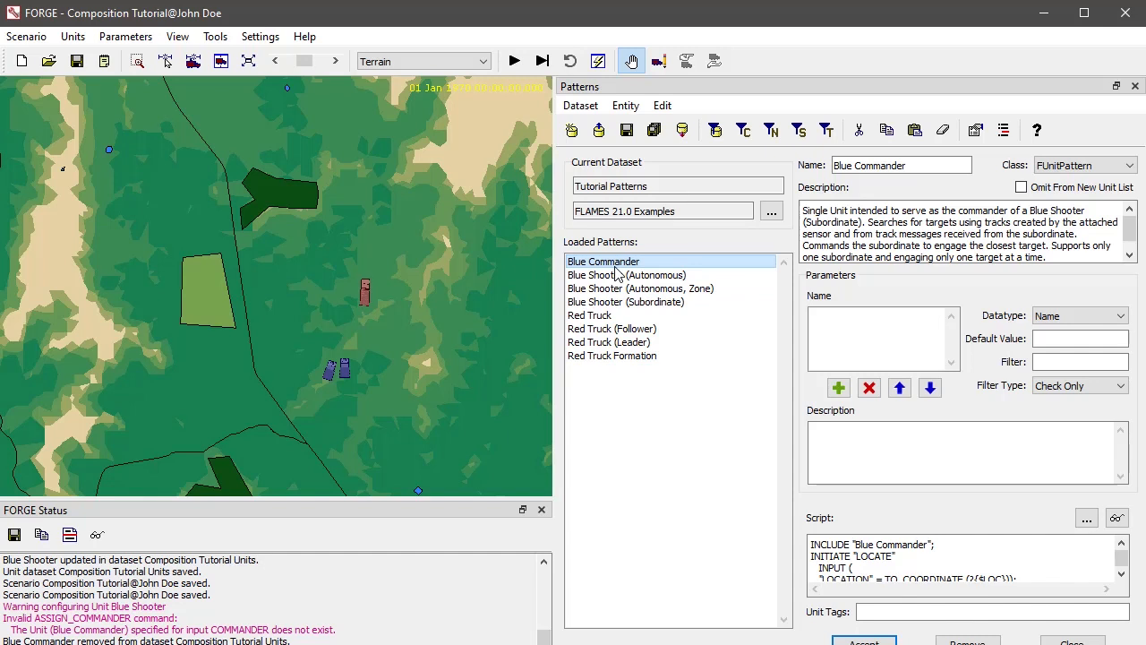
click(571, 132)
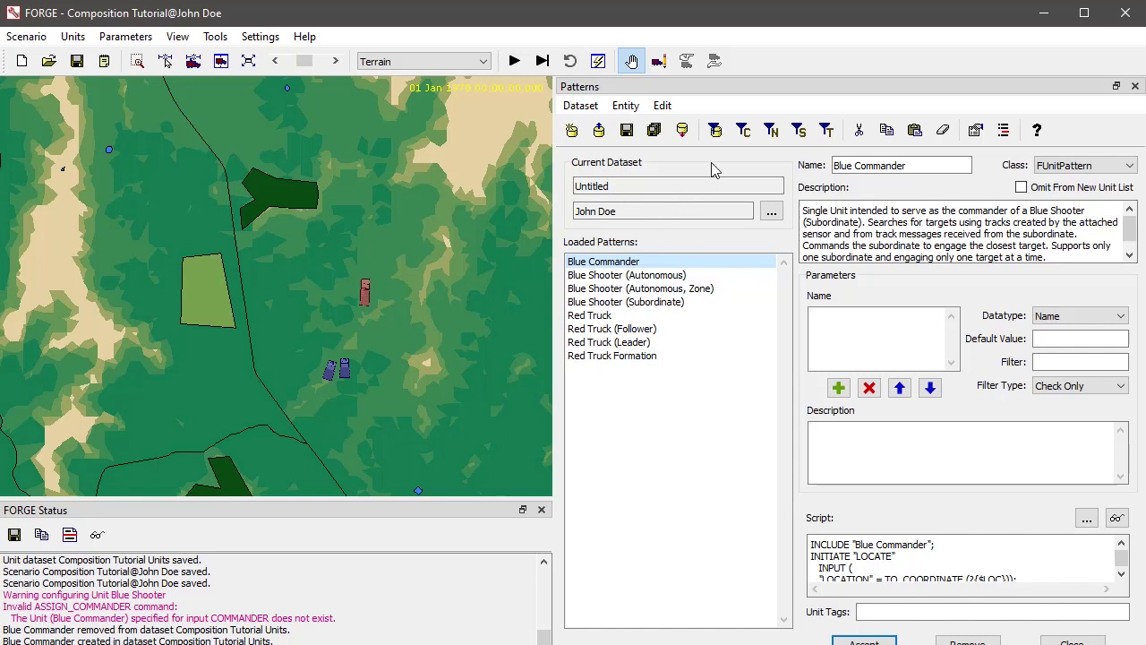
click(716, 132)
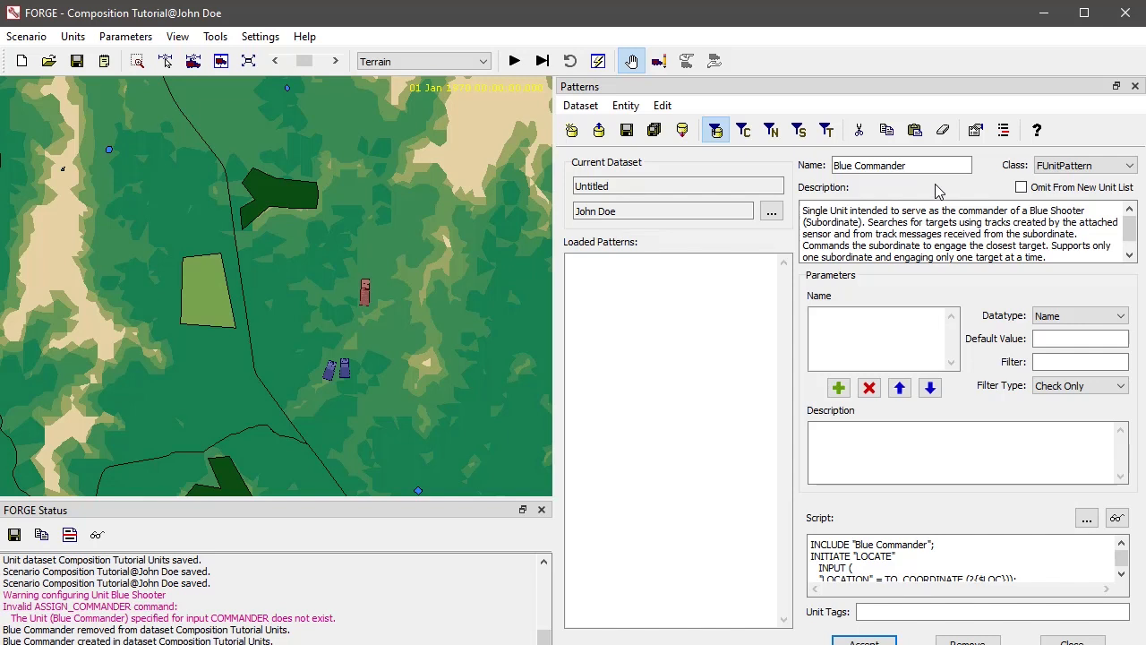
- Clear the description and script text copied from the Blue Commander pattern
drag(1069, 260, 744, 200)
key(Delete)
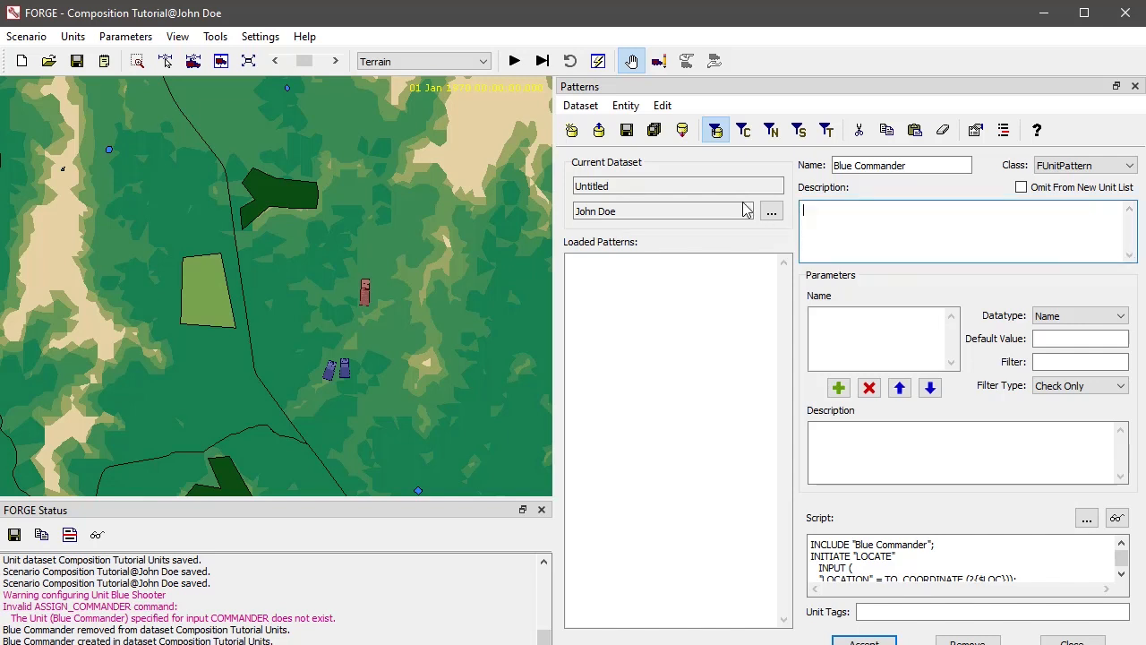
click(981, 544)
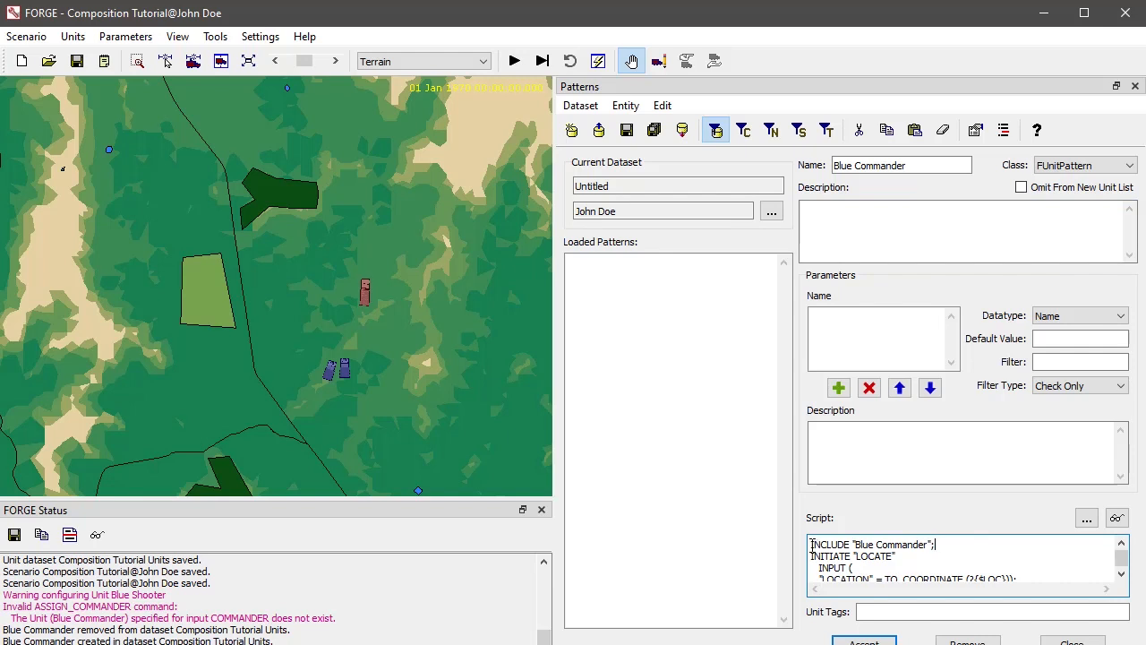
drag(811, 543, 994, 595)
key(Delete)
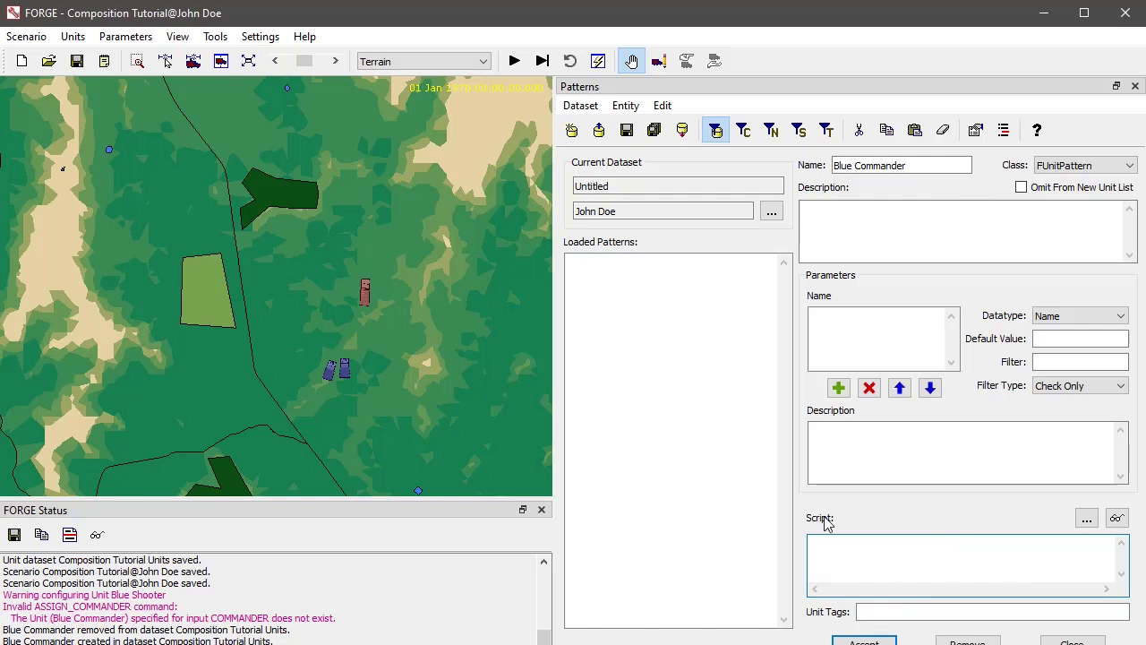
- Name the pattern My Unit and accept it into the new dataset without a script
drag(937, 165, 808, 164)
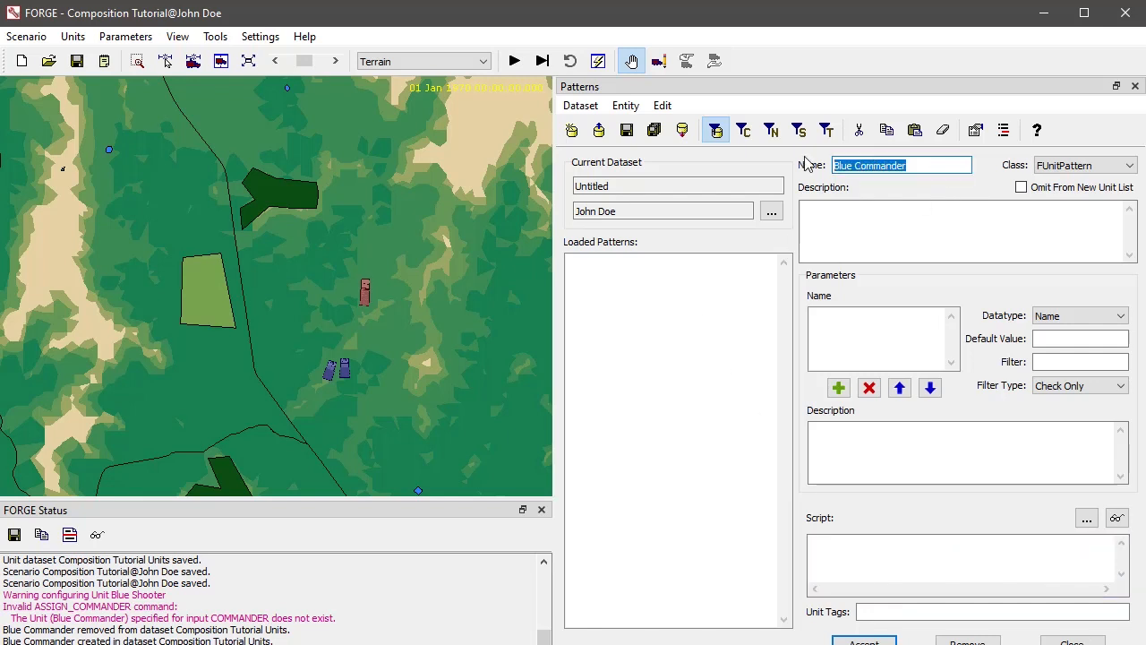
text(My)
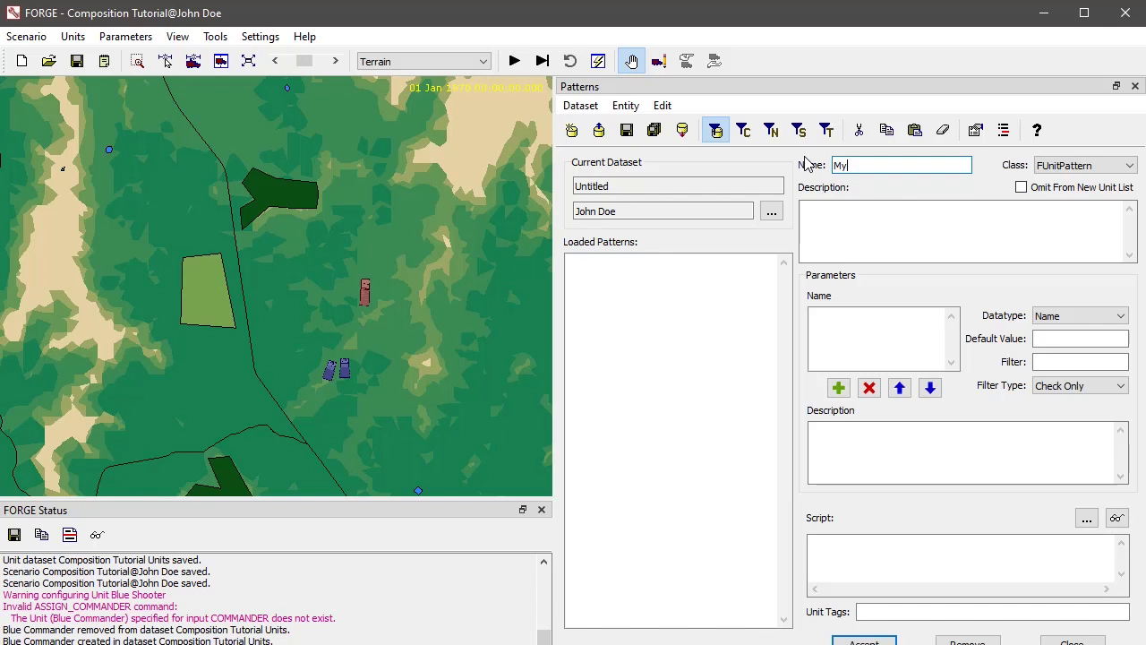
text( P Unit)
click(855, 641)
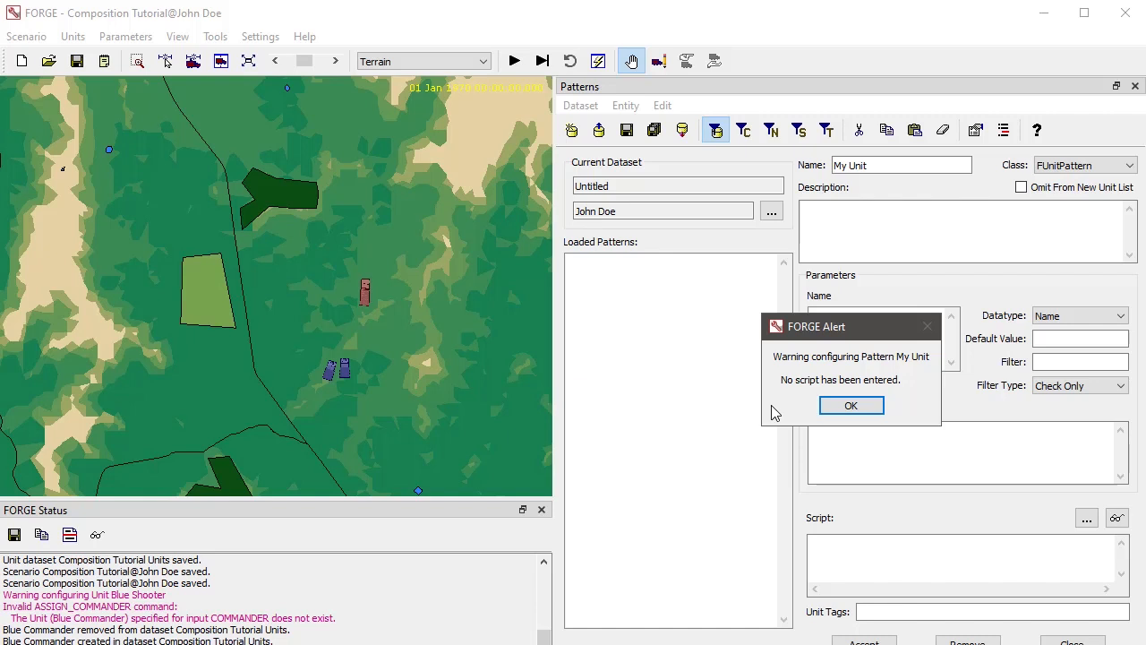
click(855, 405)
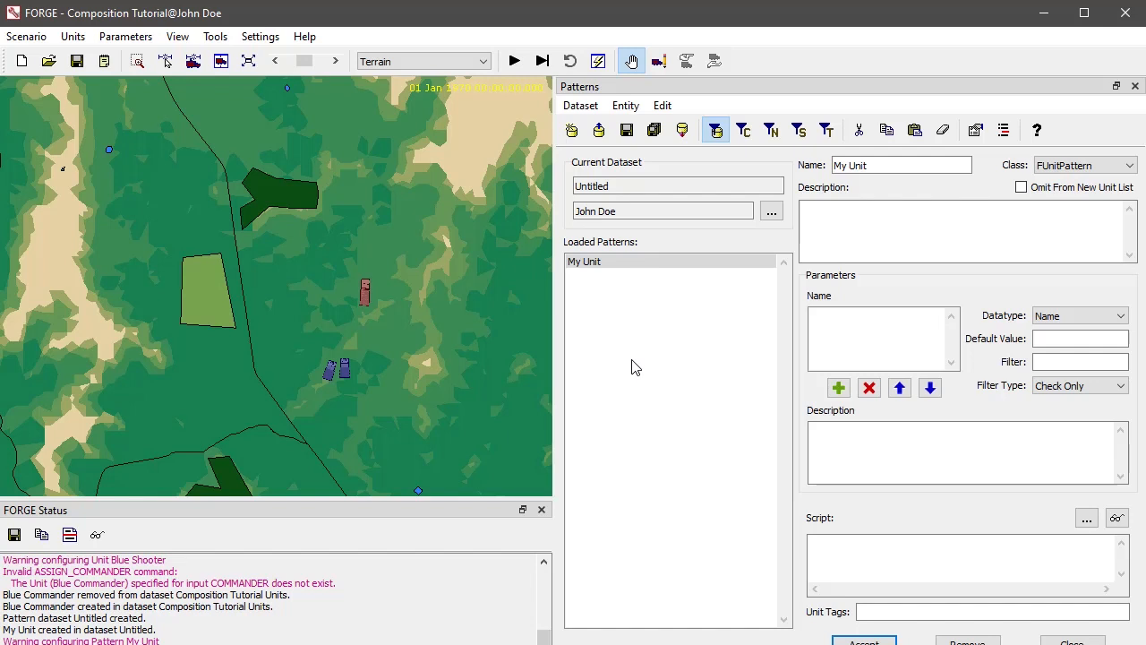
- Return to the Blue Commander unit and review its full script as a model for the pattern's script
click(571, 644)
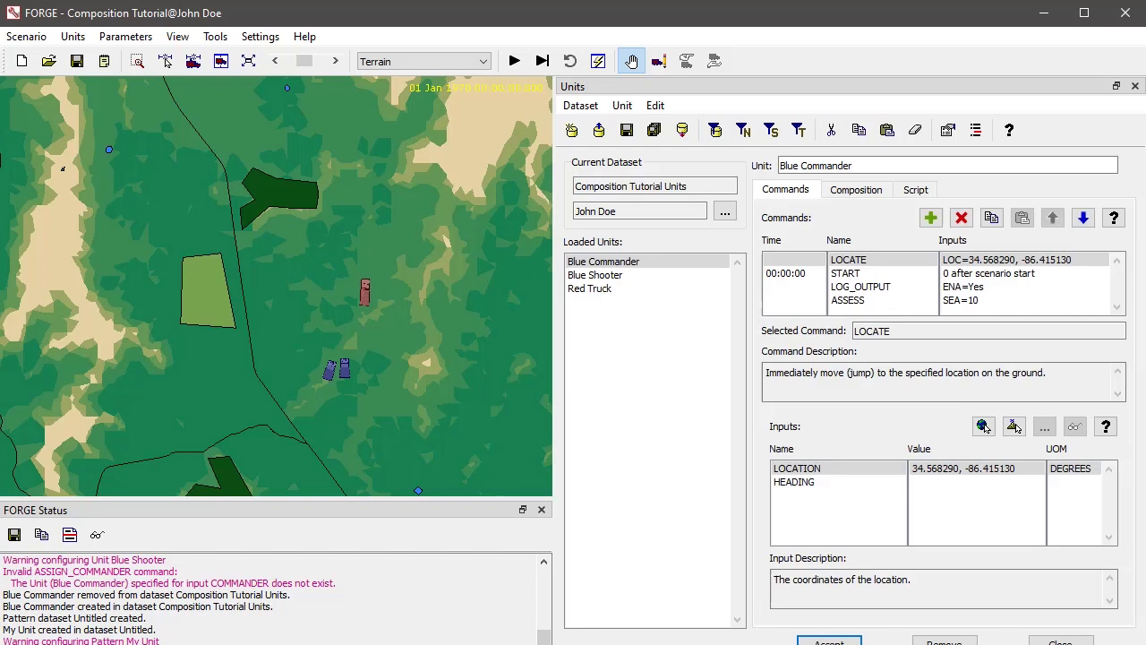
click(917, 190)
drag(960, 372, 788, 224)
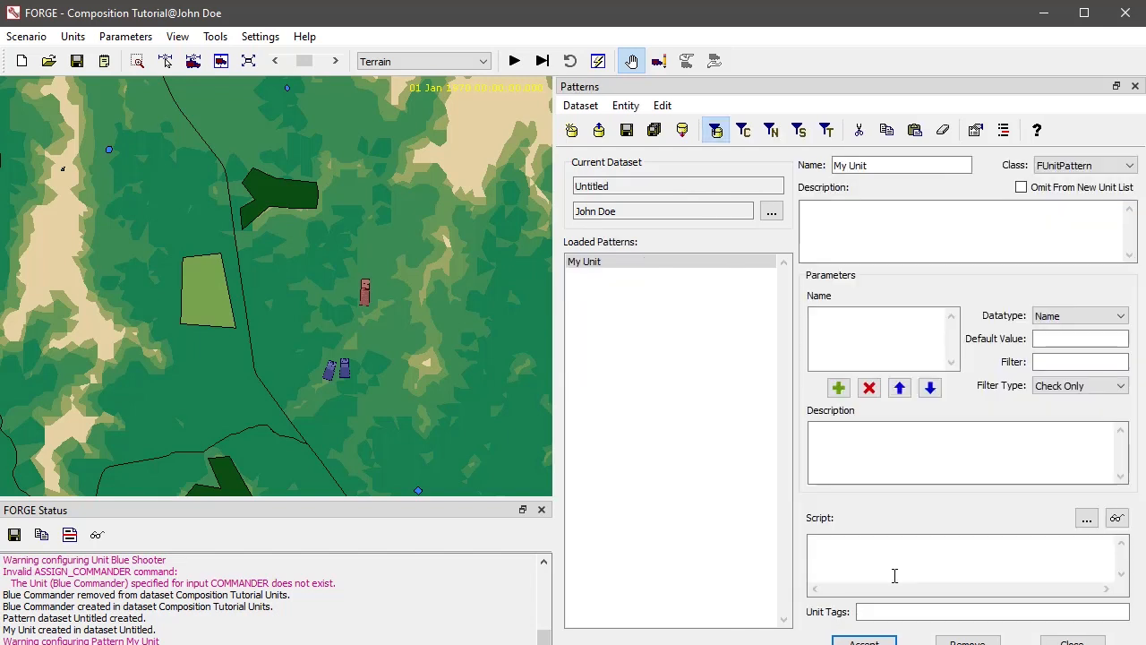
- Enter the placeholder text asdfgasdf as the My Unit pattern's script and accept the pattern
click(895, 570)
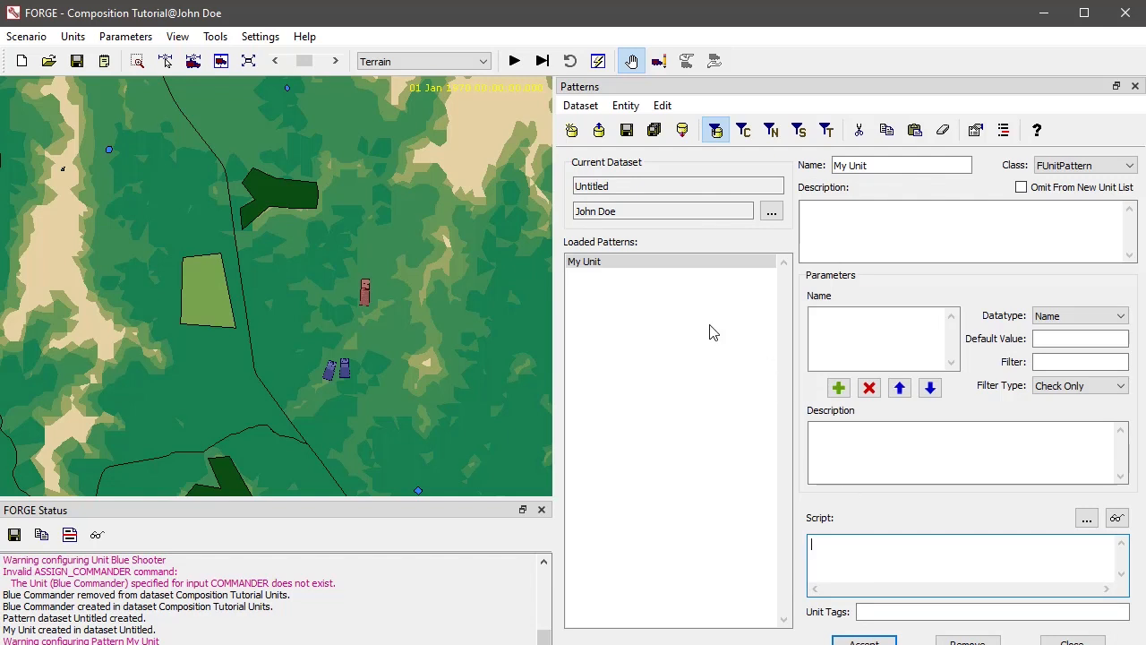
click(583, 262)
text(asdfgasdf)
click(869, 640)
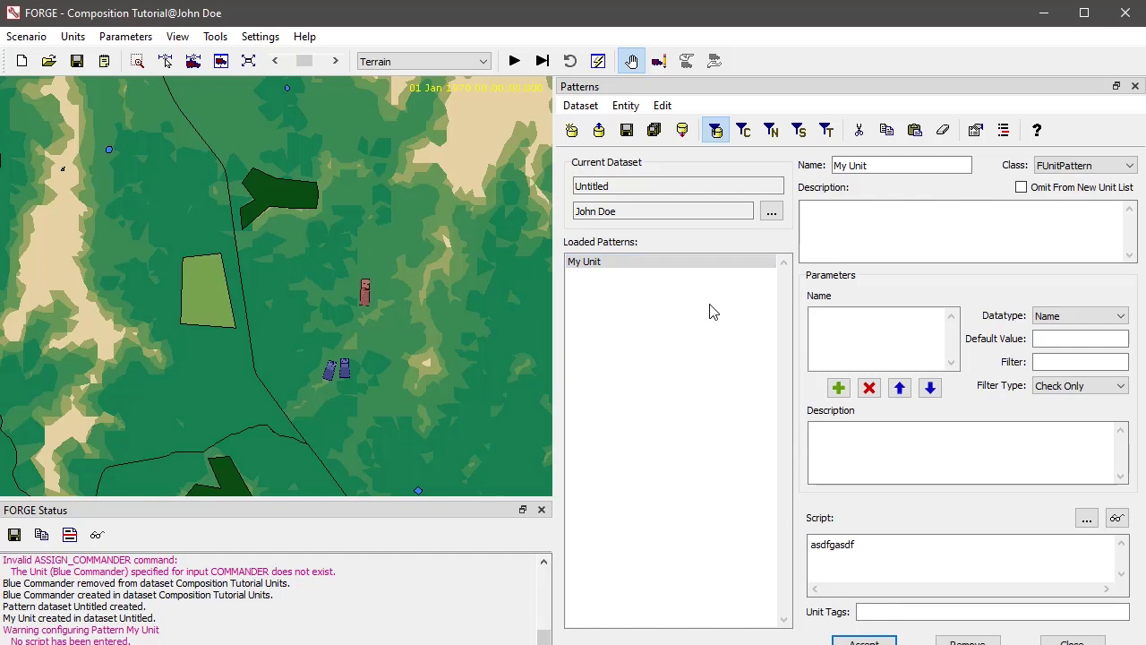
drag(873, 545, 762, 537)
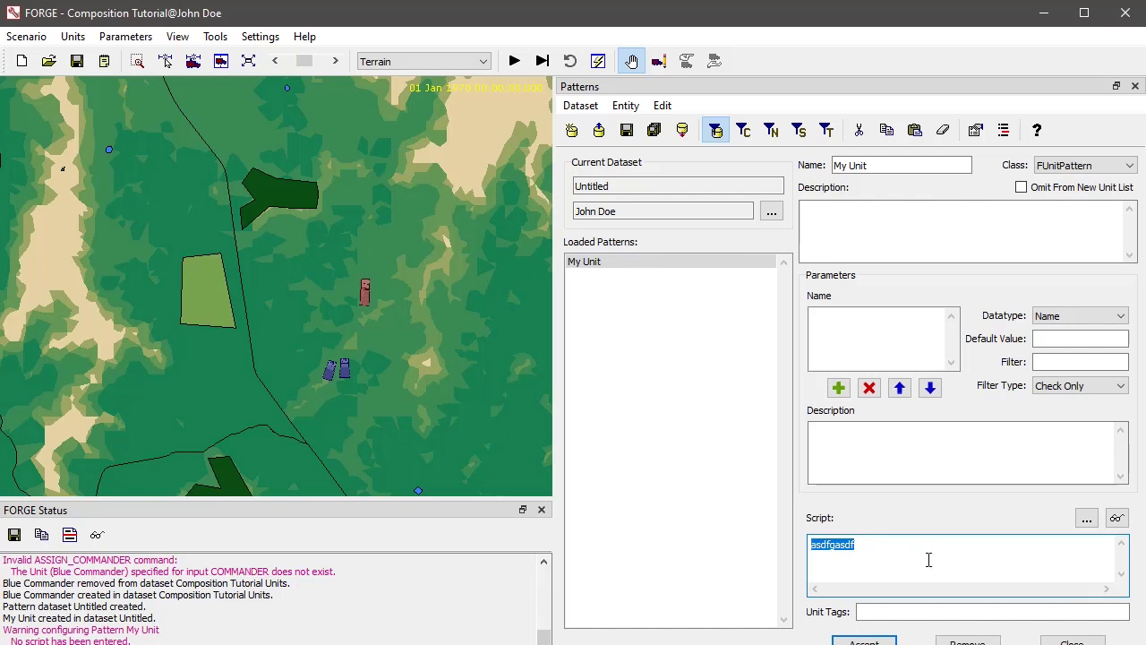
drag(917, 557, 839, 545)
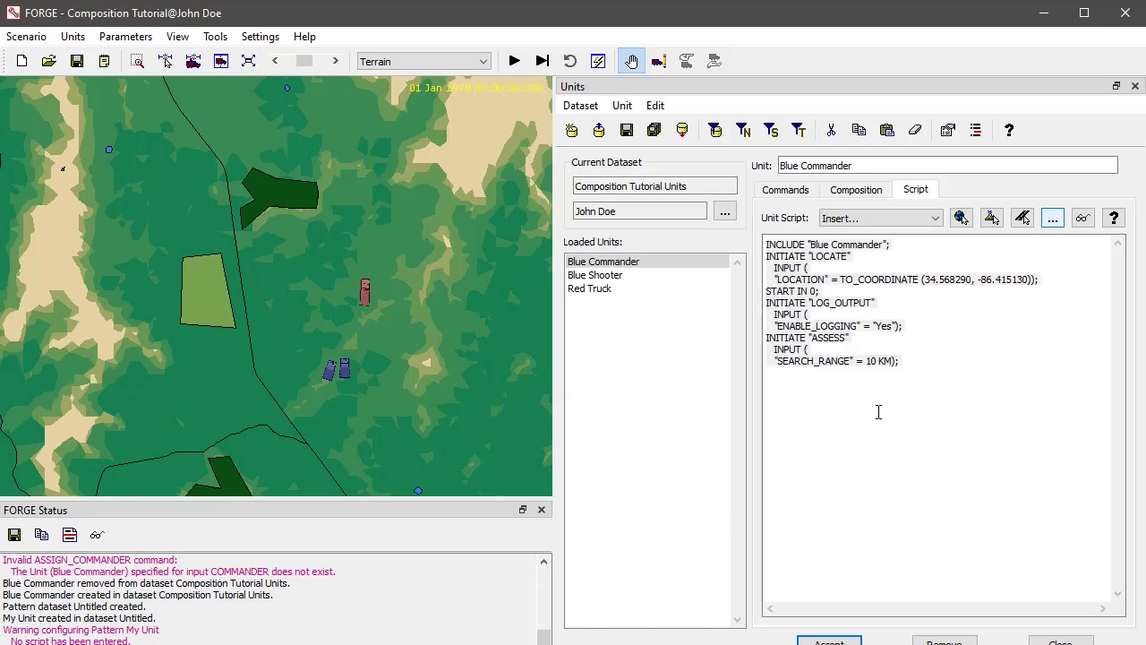
click(878, 412)
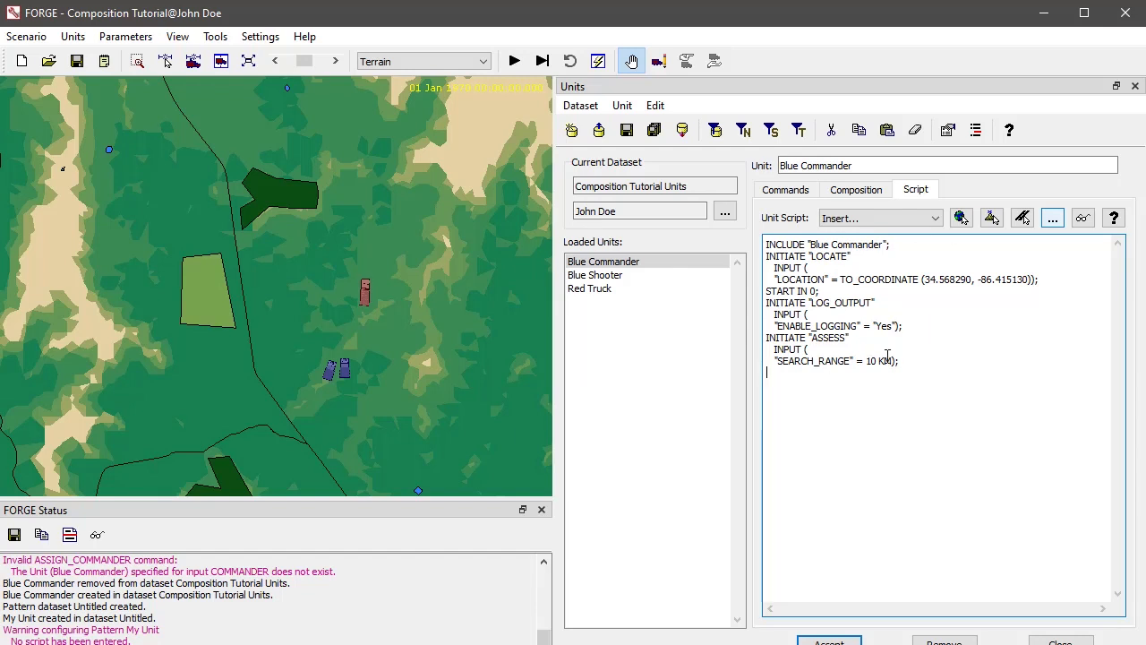
- Copy the Blue Commander unit's entire script, replace the My Unit pattern's placeholder script with it, and accept the pattern
drag(934, 365, 724, 241)
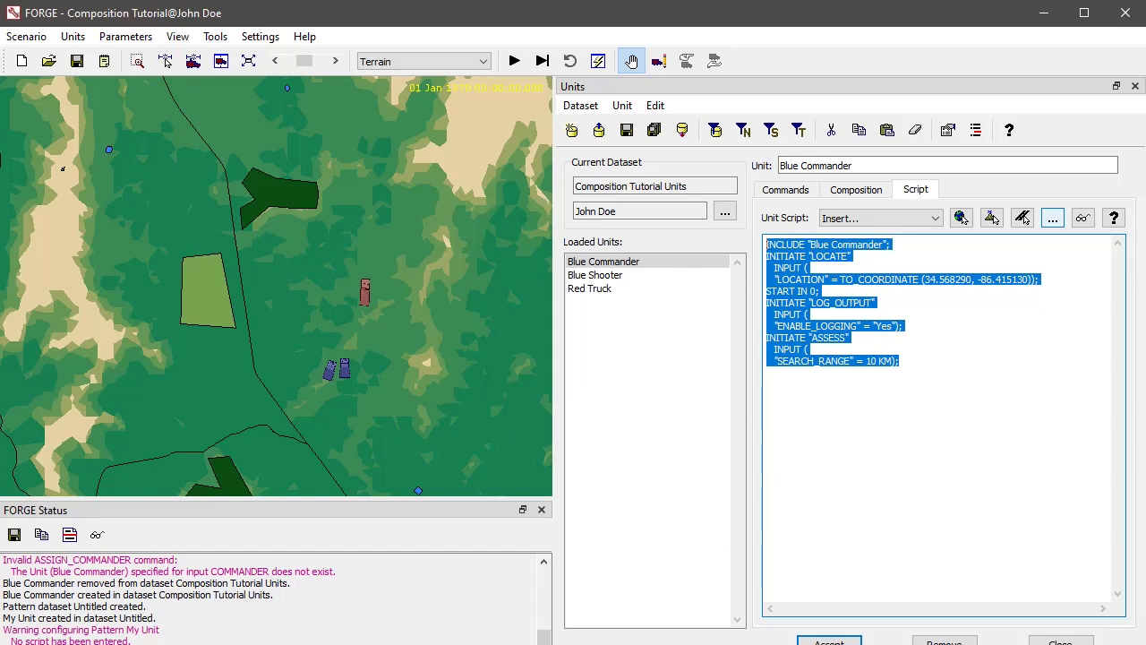
click(654, 644)
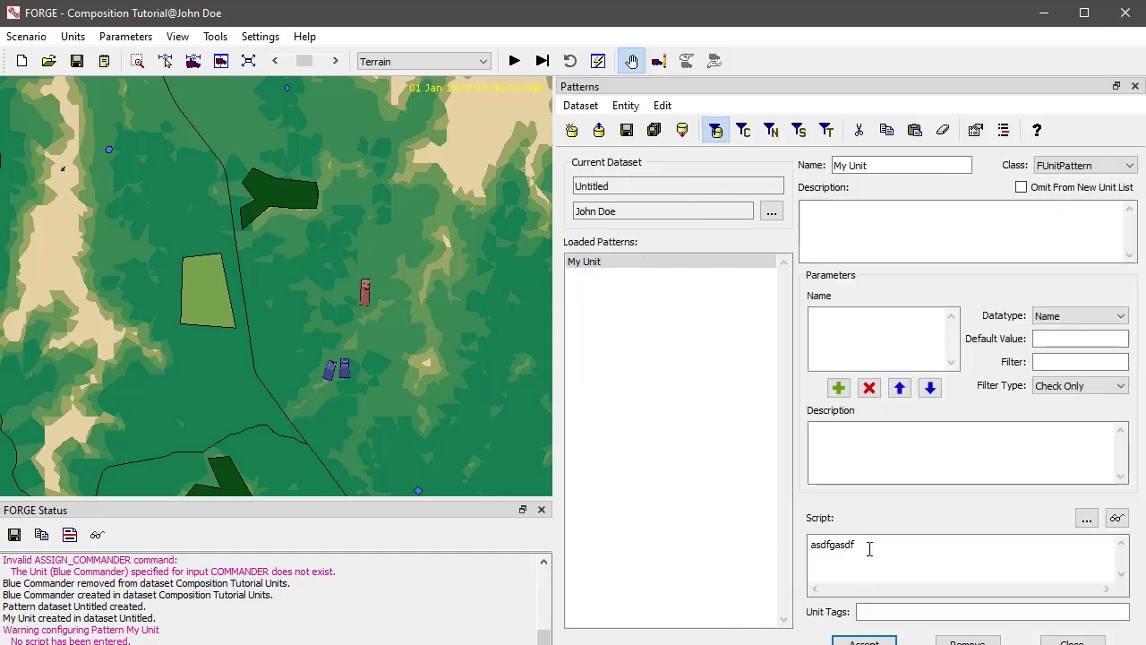
drag(870, 549, 759, 548)
key(ctrl+v)
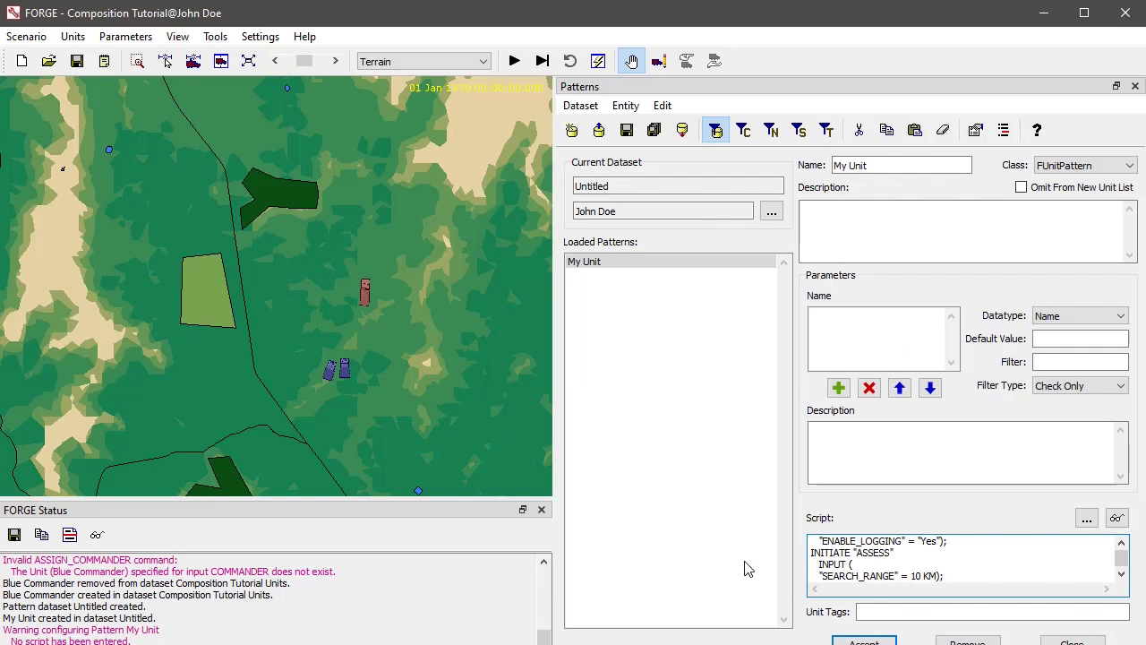
click(1122, 574)
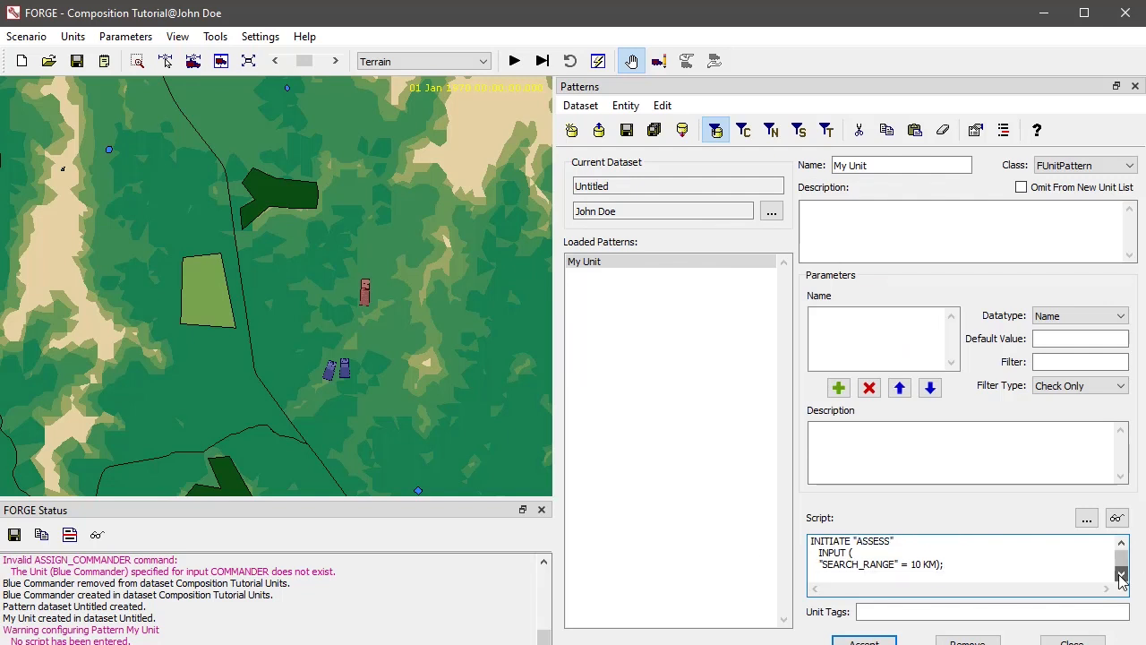
click(1121, 543)
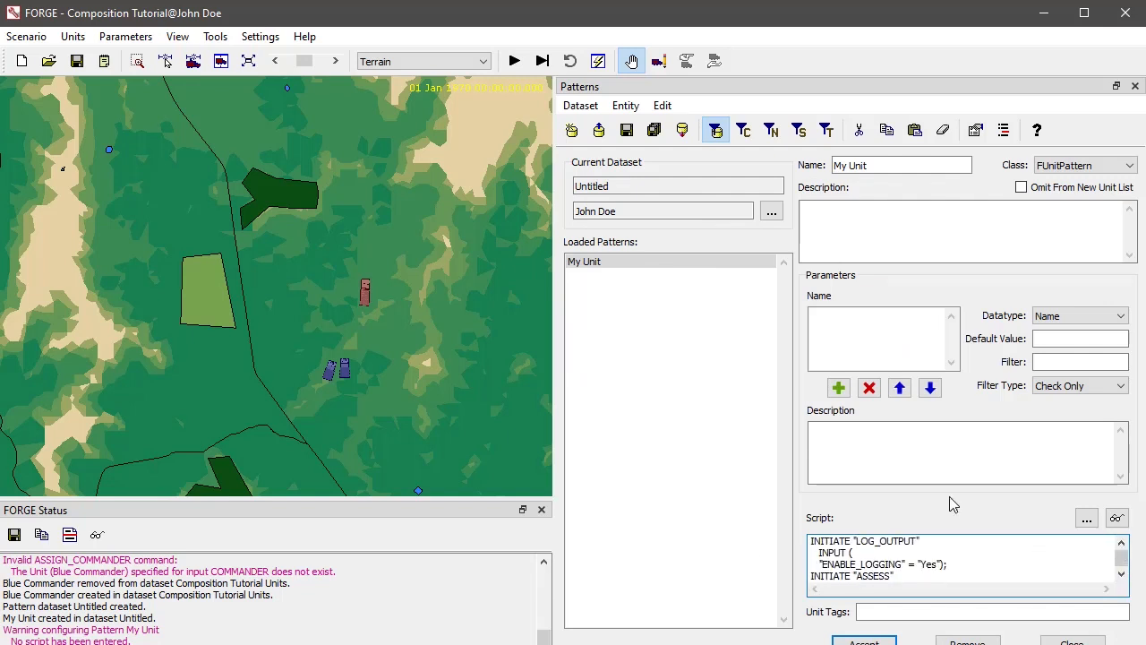
click(864, 641)
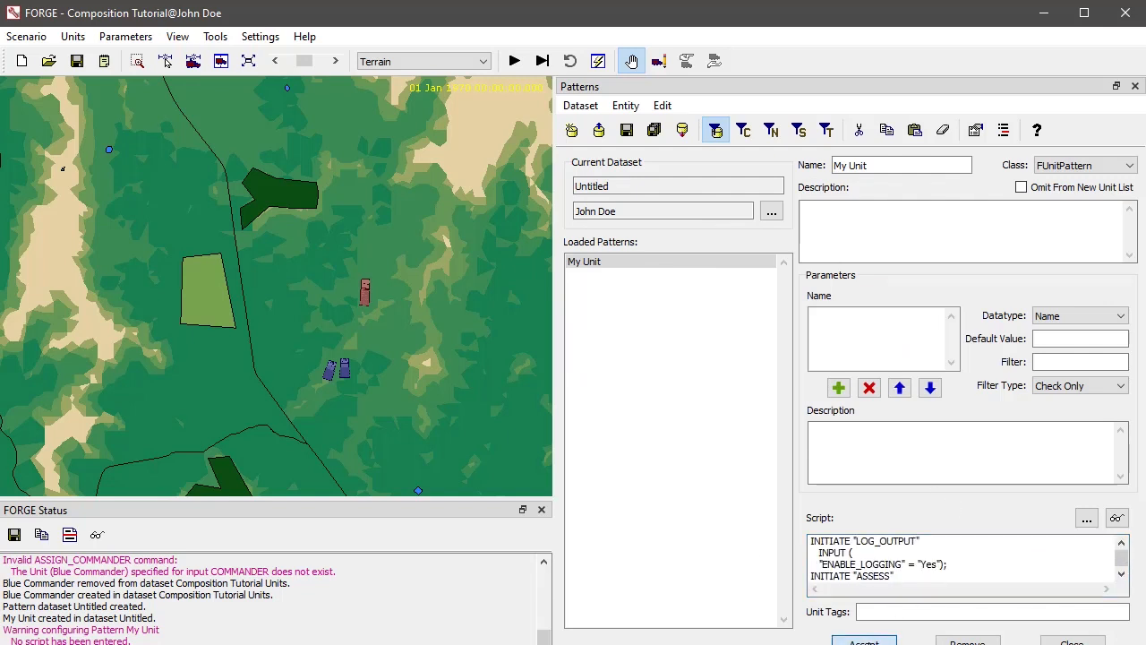
- Create a new unit on the map from the My Unit pattern and name it Unit 1
right_click(298, 300)
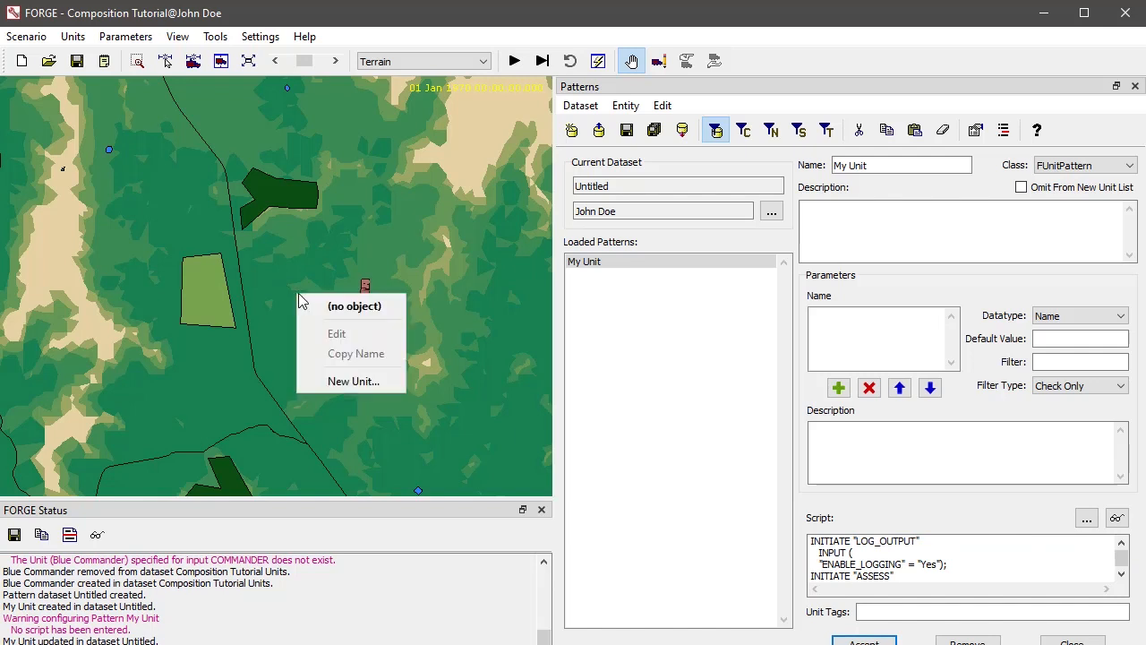
click(332, 383)
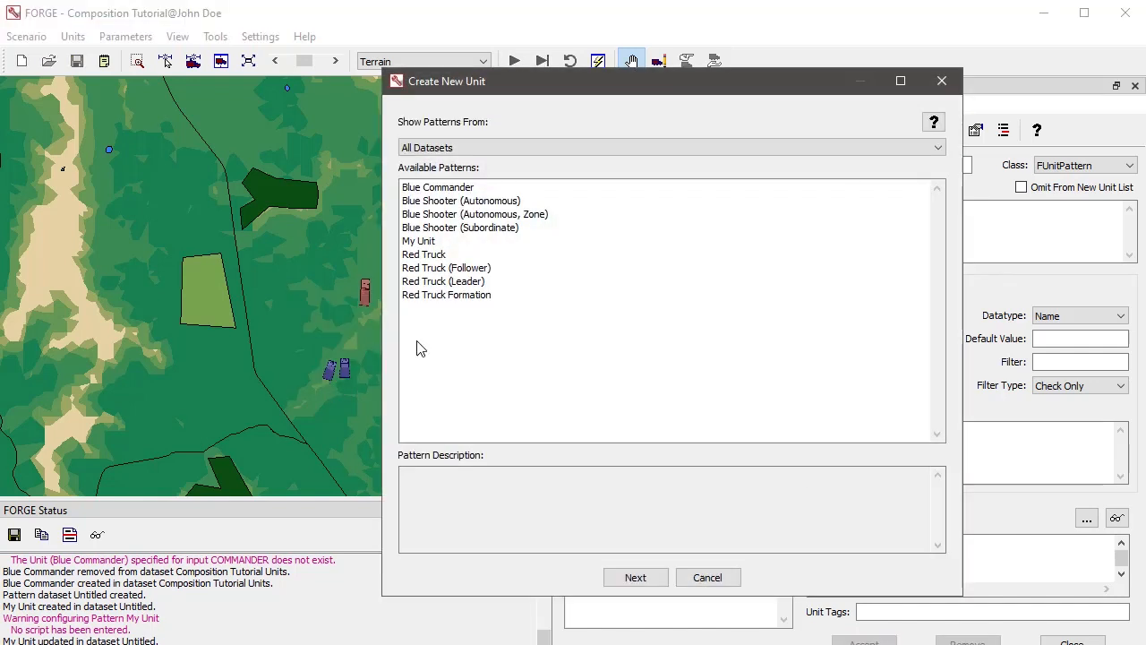
double_click(430, 250)
click(516, 147)
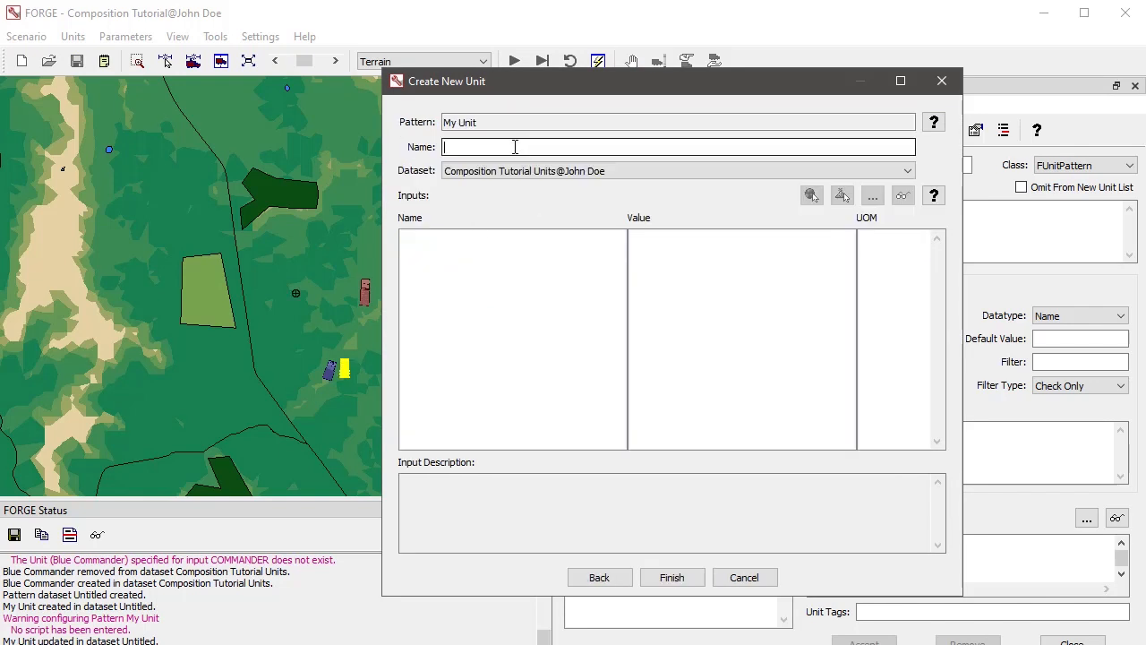
text(Unit 1)
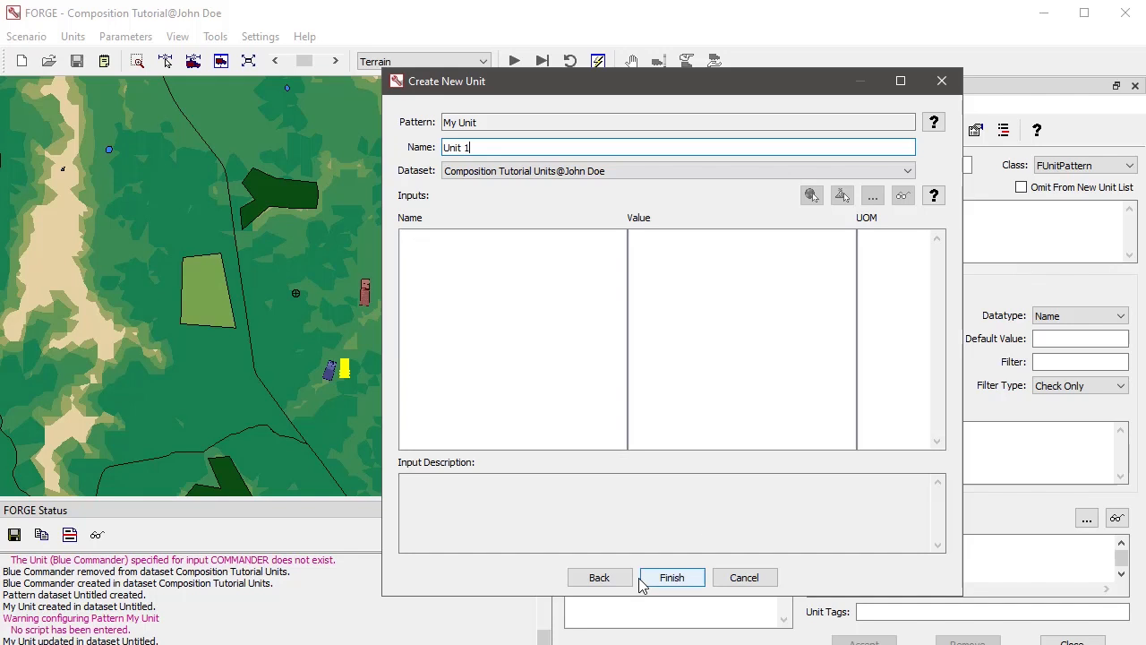
click(671, 577)
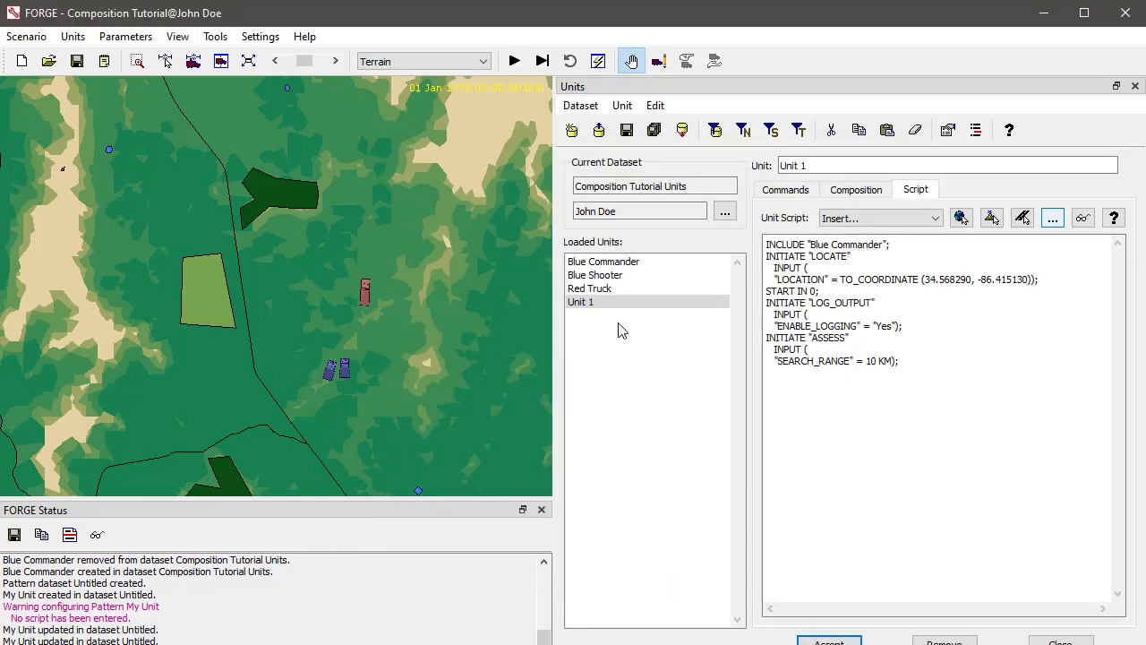
- Examine Unit 1's generated script, especially the coordinates of its LOCATE command
click(597, 305)
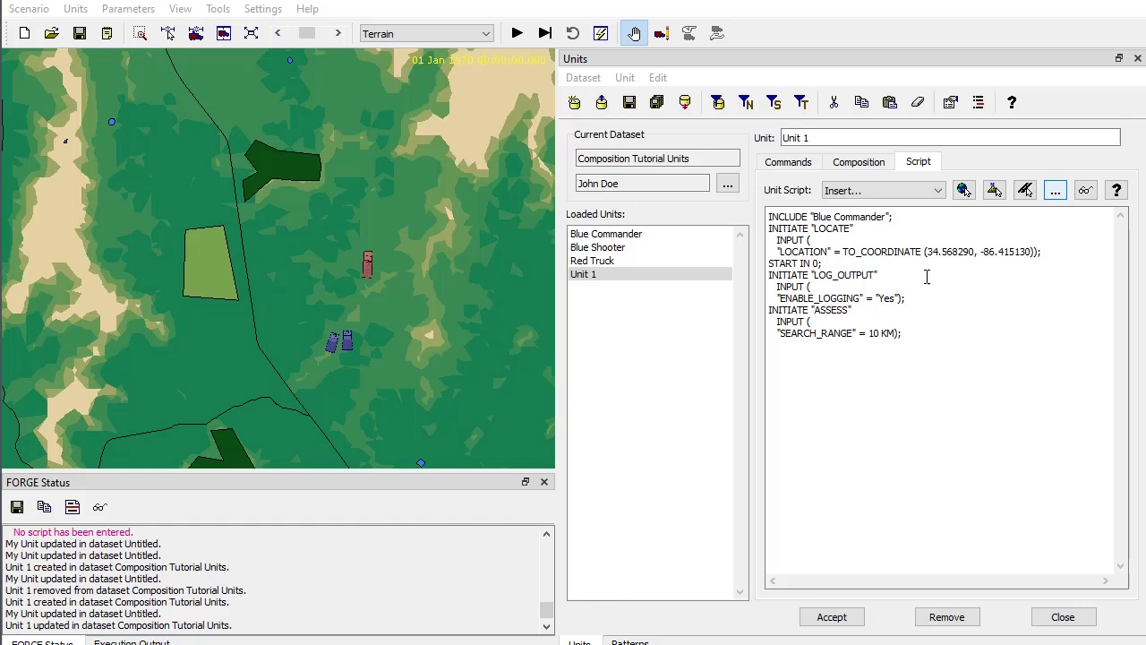
drag(927, 255, 1030, 252)
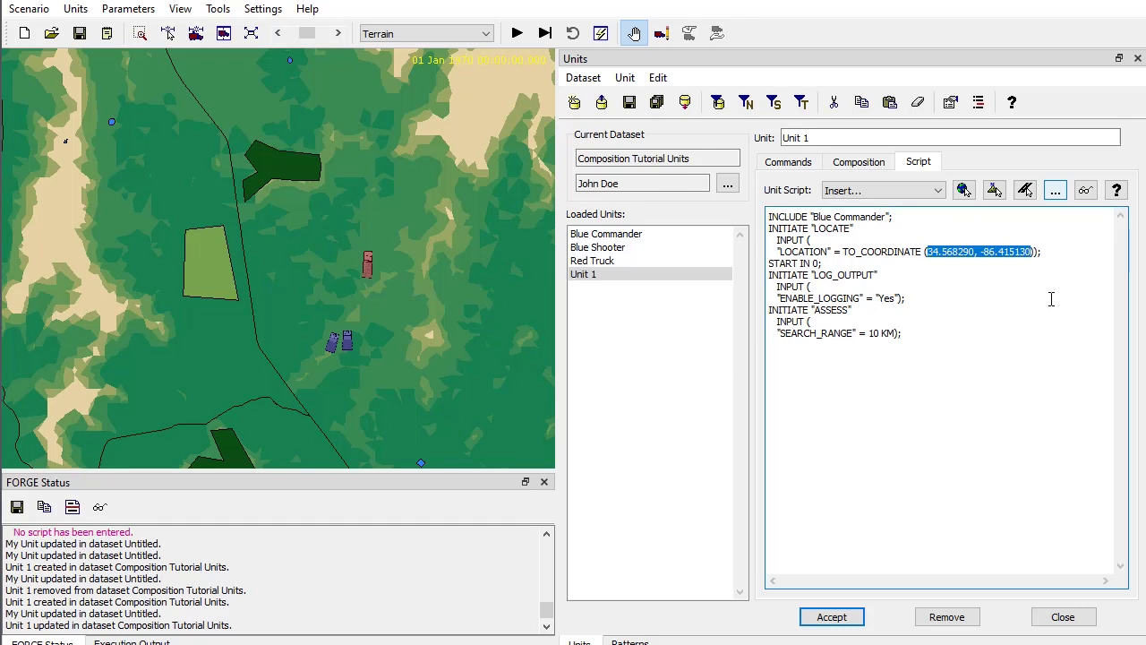
click(990, 321)
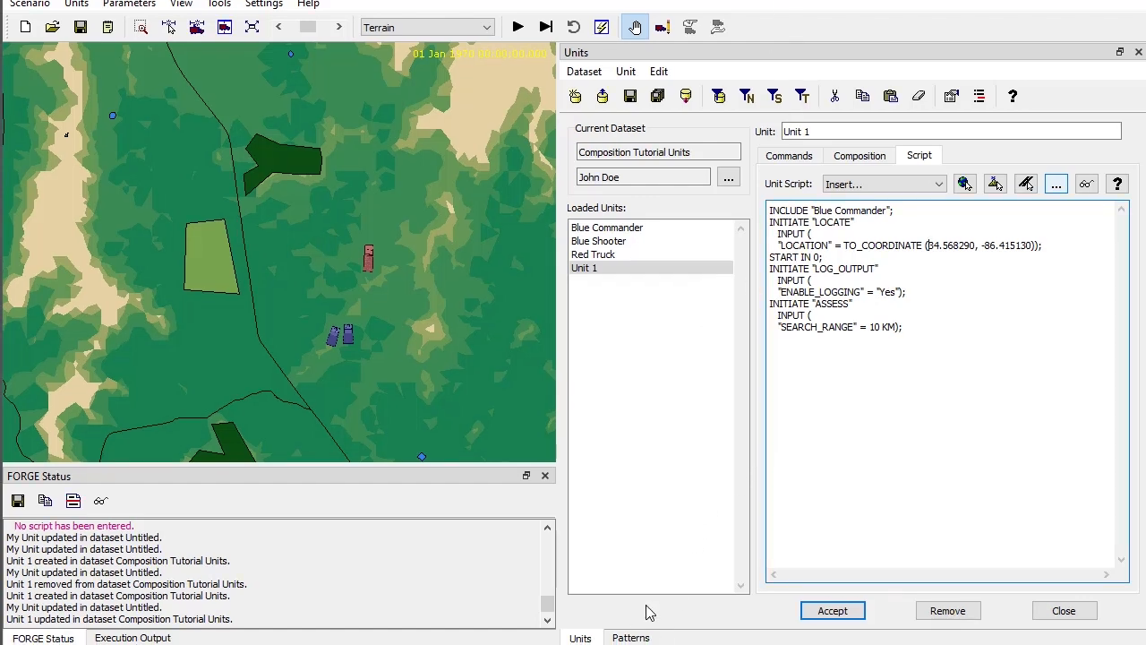
- Add a parameter named RANGE to the My Unit pattern, with datatype Real and default value 10
click(631, 637)
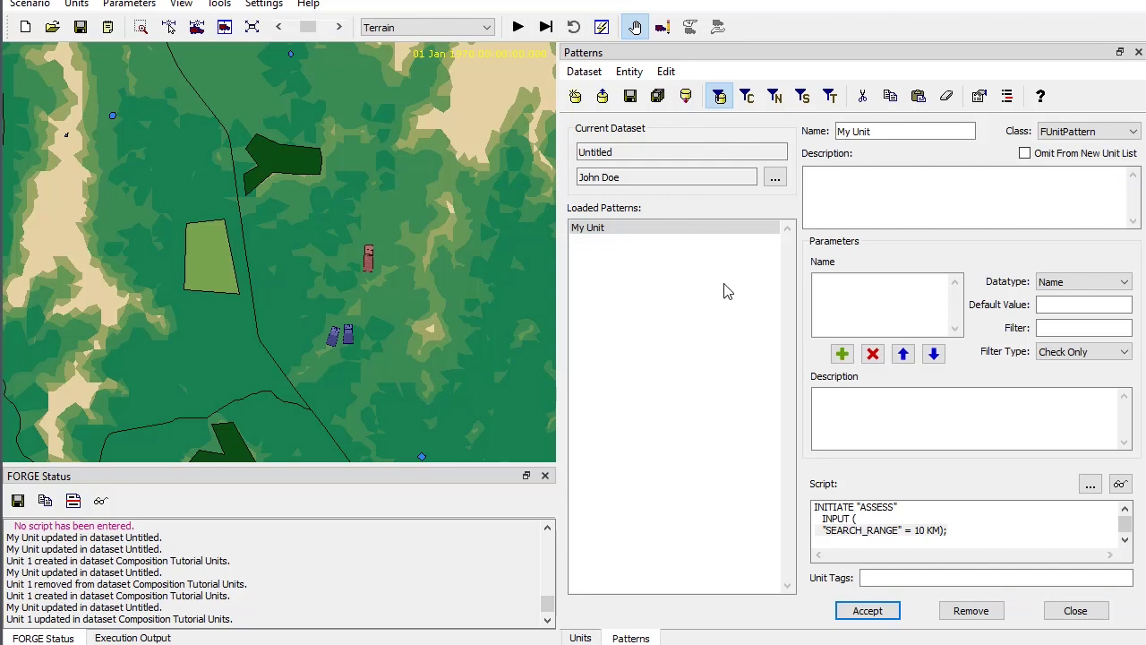
click(681, 229)
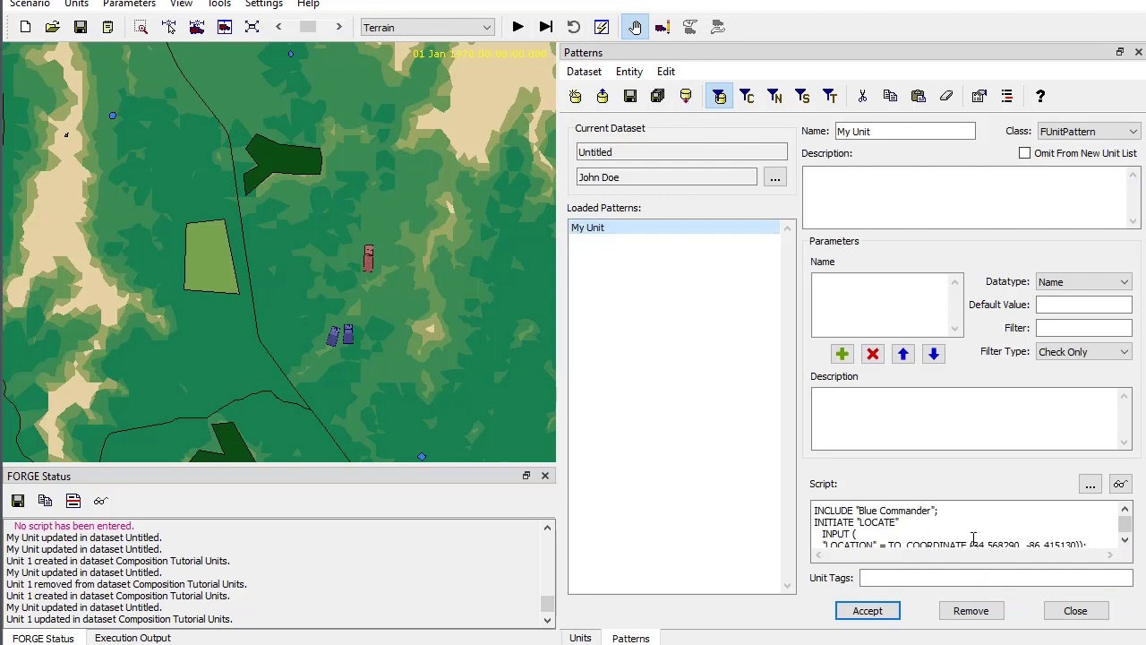
scroll(974, 538, down, 2)
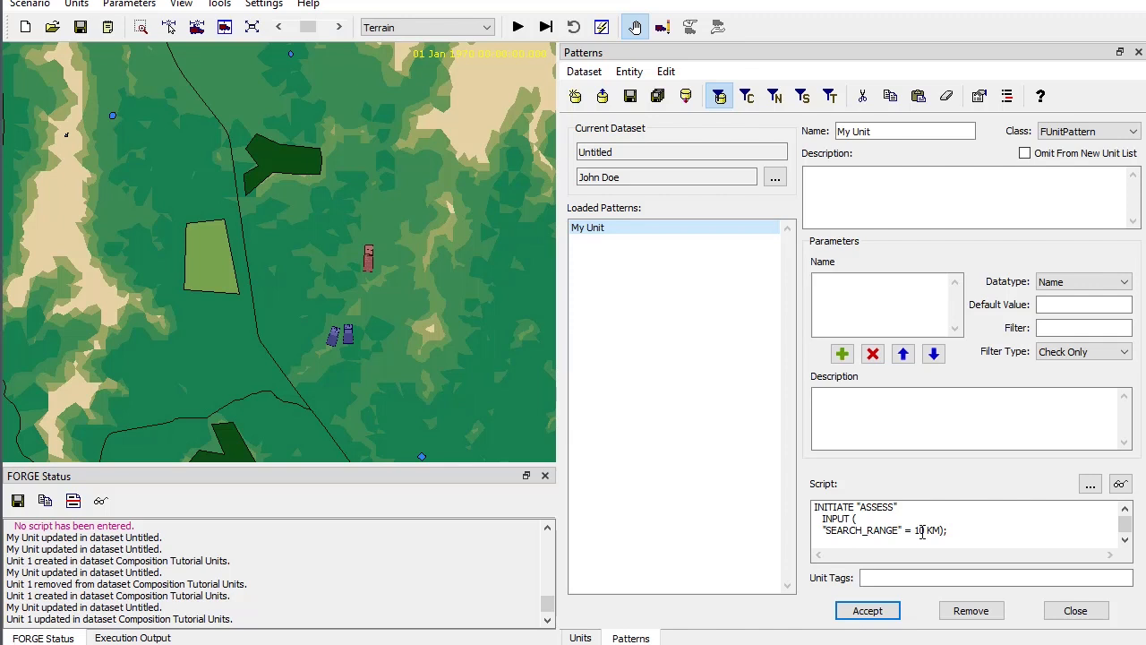
click(904, 304)
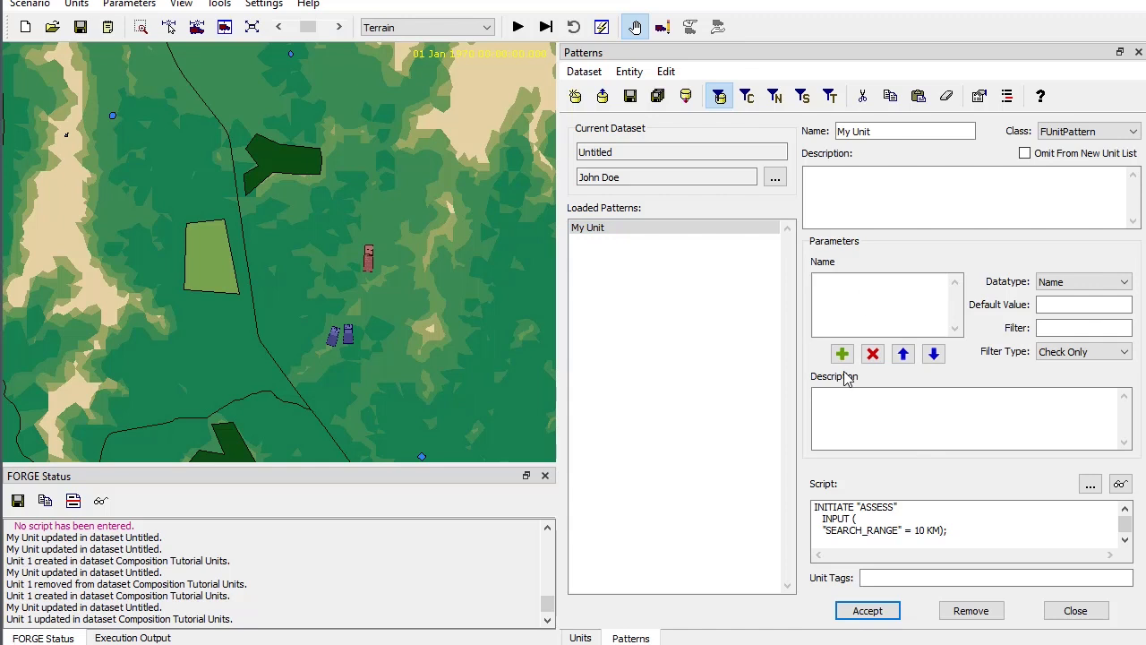
click(841, 354)
click(890, 282)
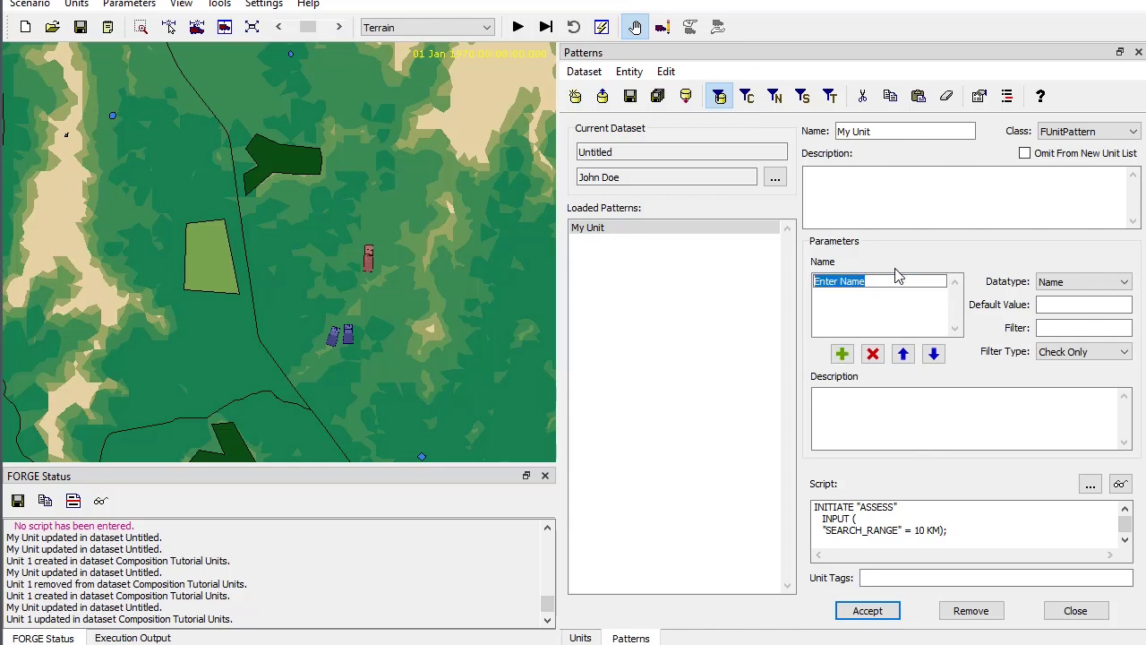
text(RANGE)
click(1064, 289)
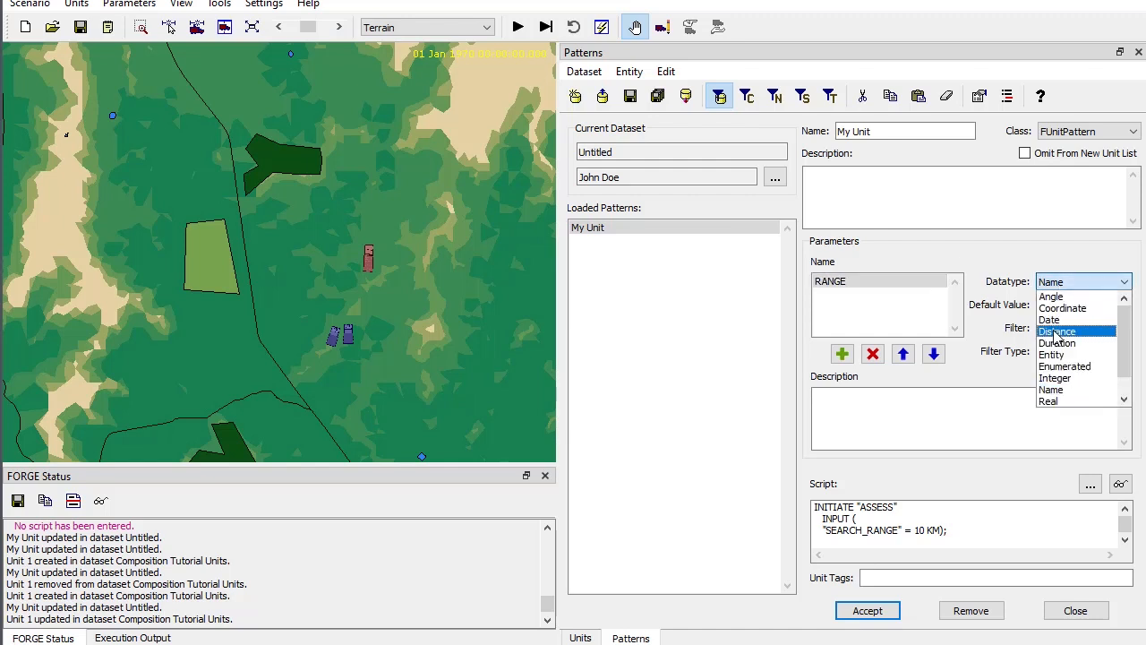
click(1061, 401)
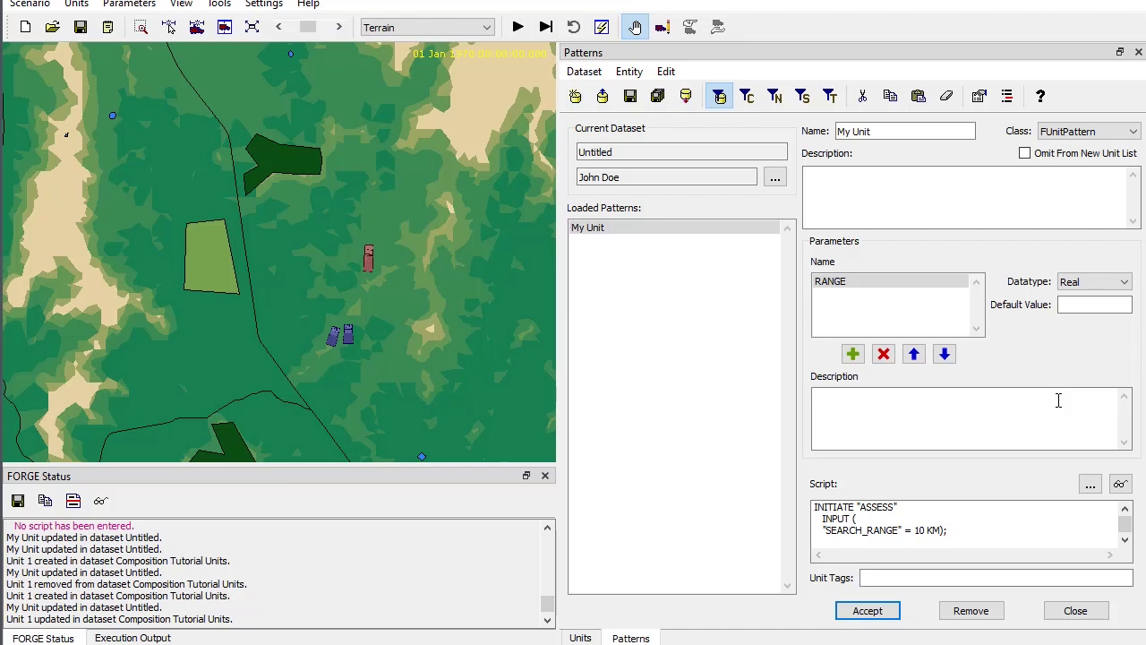
click(1083, 306)
- Describe the RANGE parameter as "The range within which to search for targets.", accept the pattern and dismiss the alert
click(952, 410)
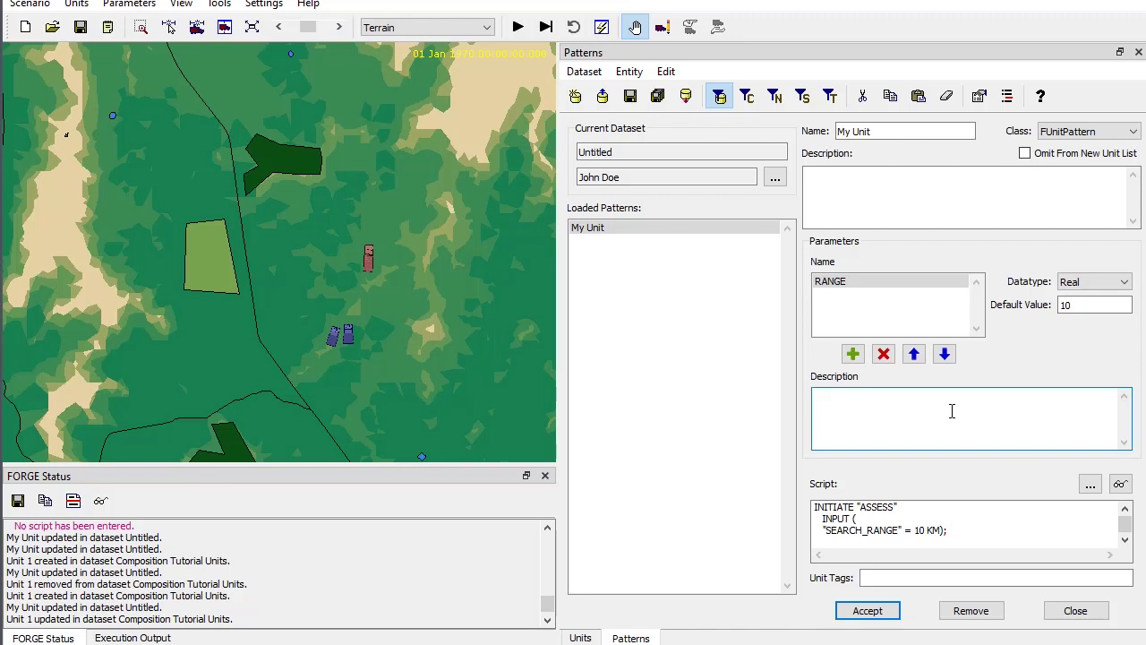
text(The range w)
text(ithin which to search fortargets.)
click(878, 611)
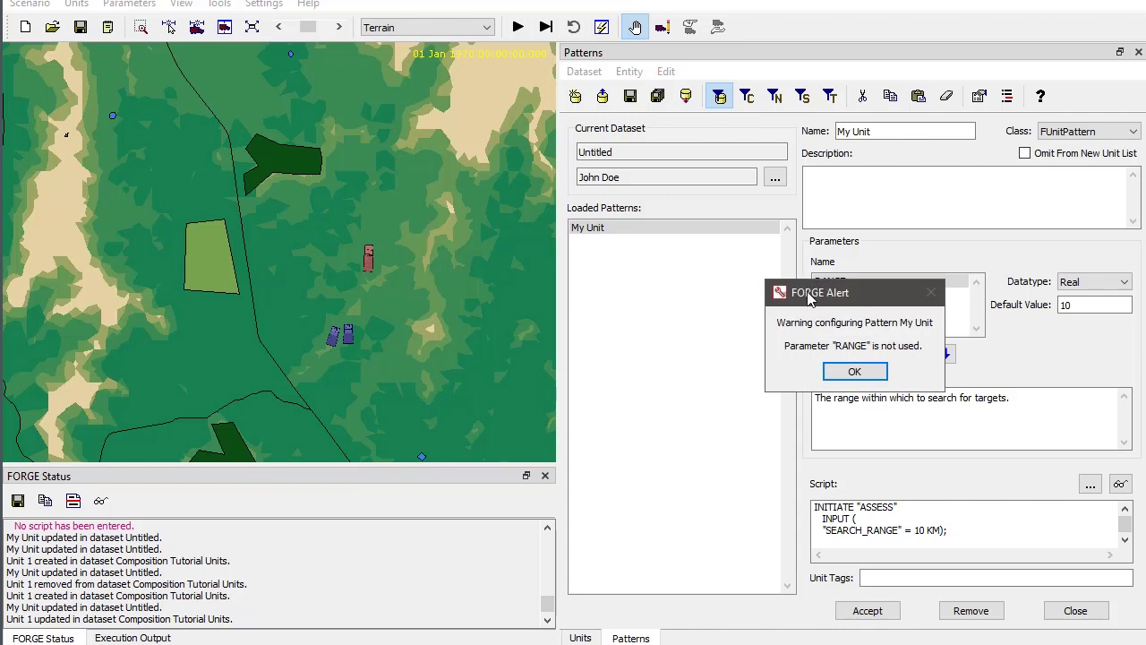
drag(815, 288, 672, 348)
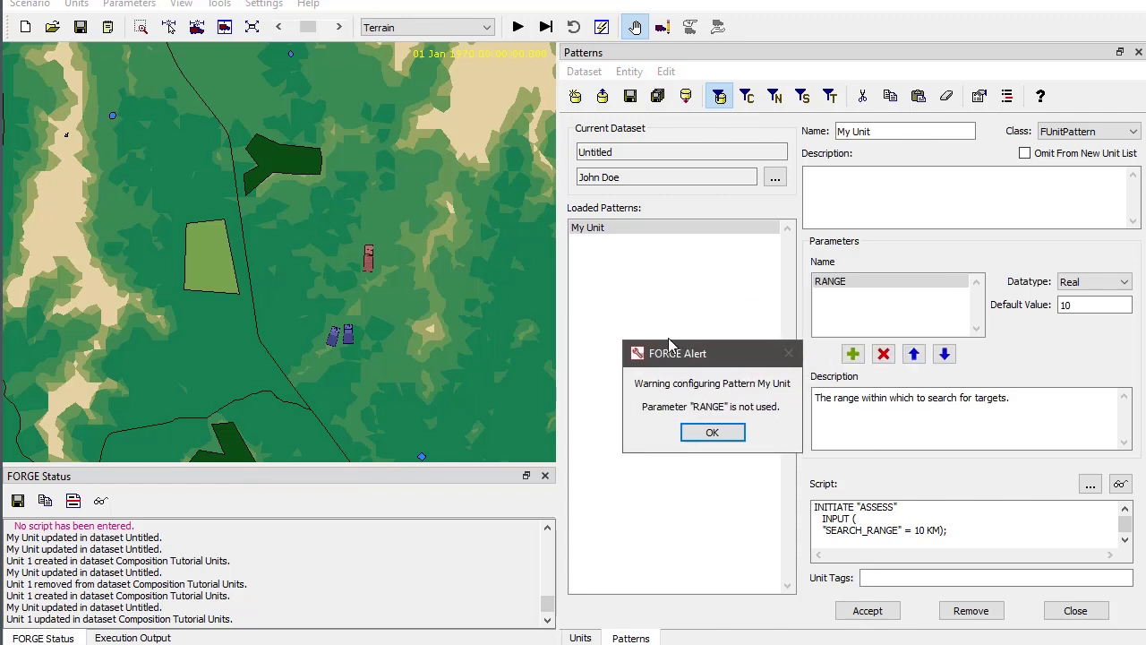
click(730, 434)
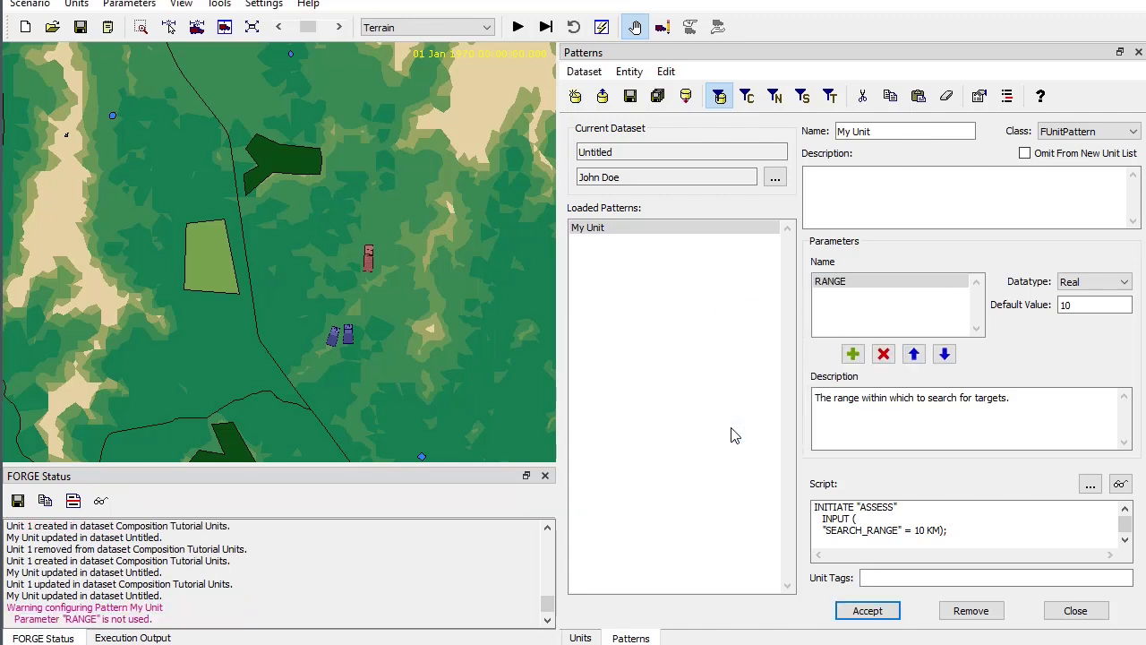
- Replace the SEARCH_RANGE number in the pattern's script with ?{RANGE}, keeping the KM unit, and accept the pattern
double_click(919, 529)
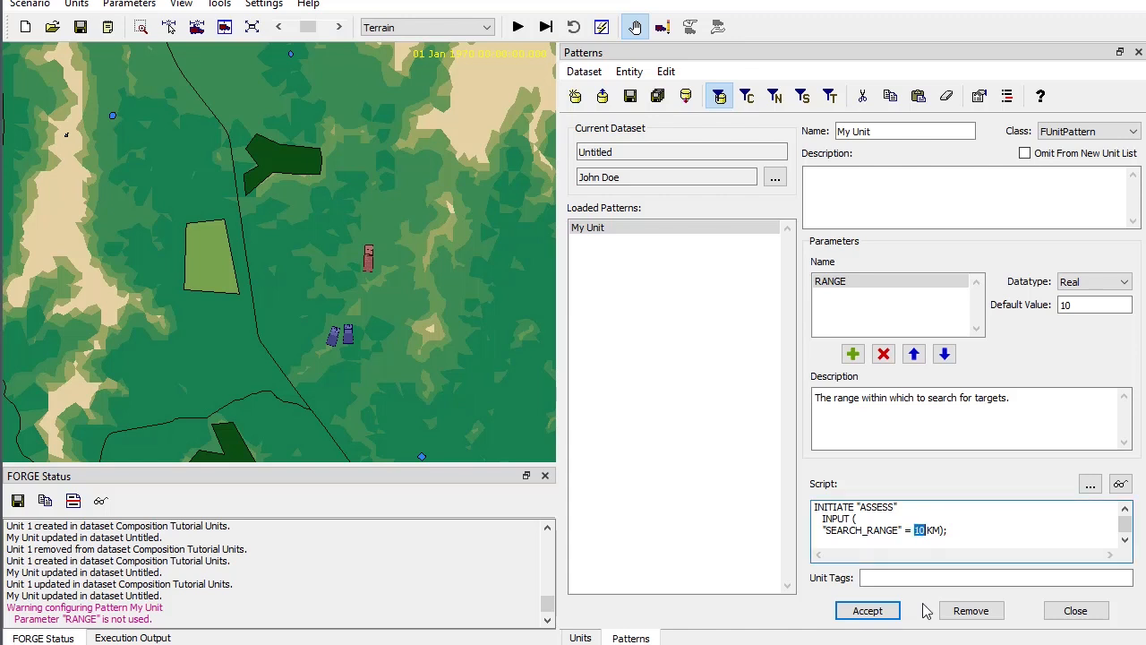
text(?{RANGE})
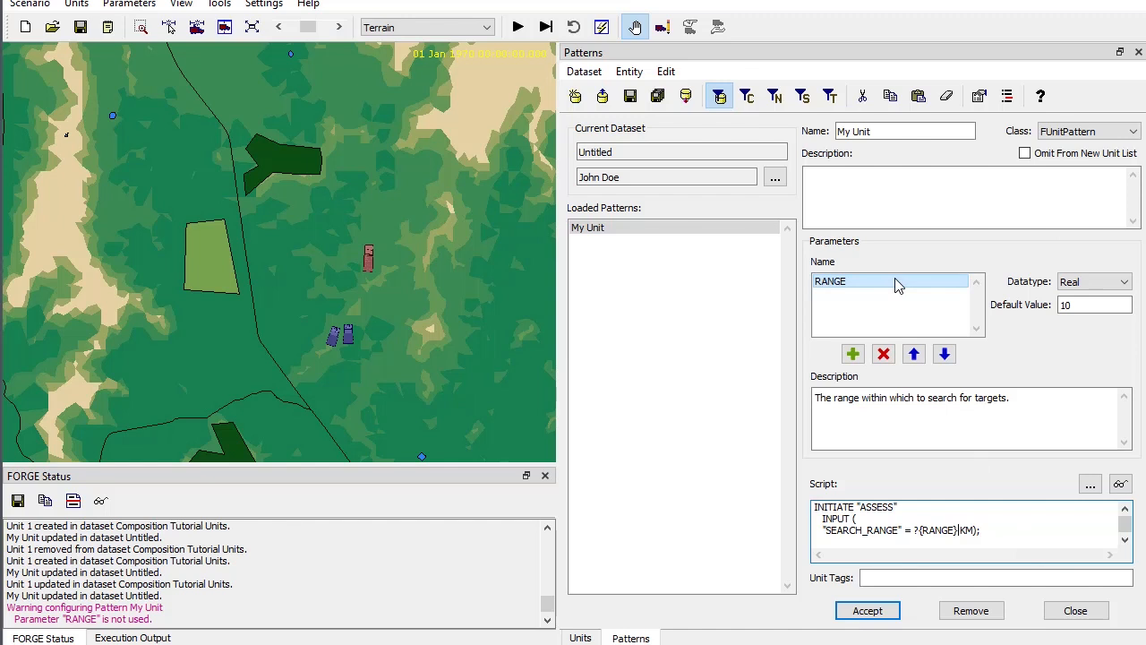
click(867, 611)
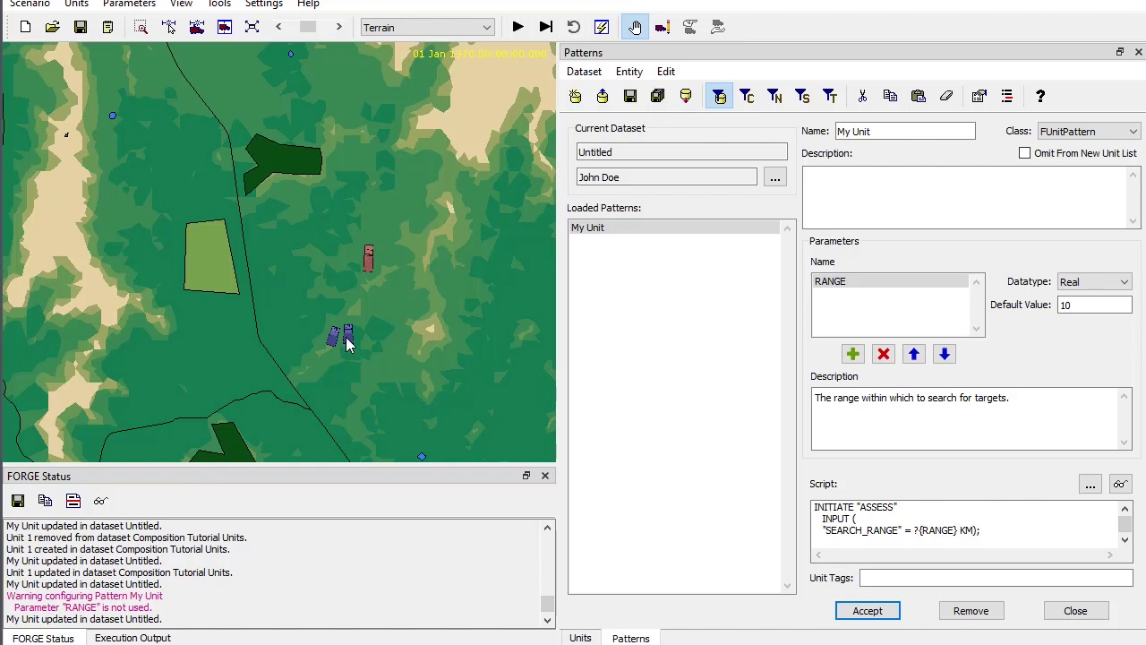
- Remove Unit 1 from the Composition Tutorial Units dataset and confirm the removal
click(582, 635)
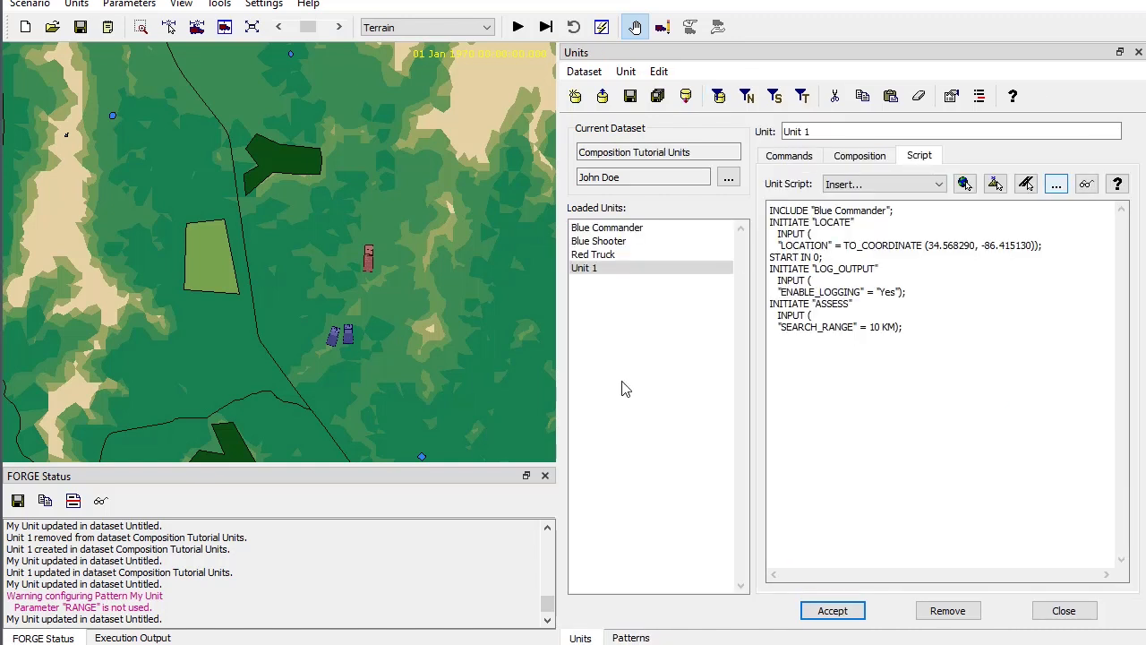
click(582, 270)
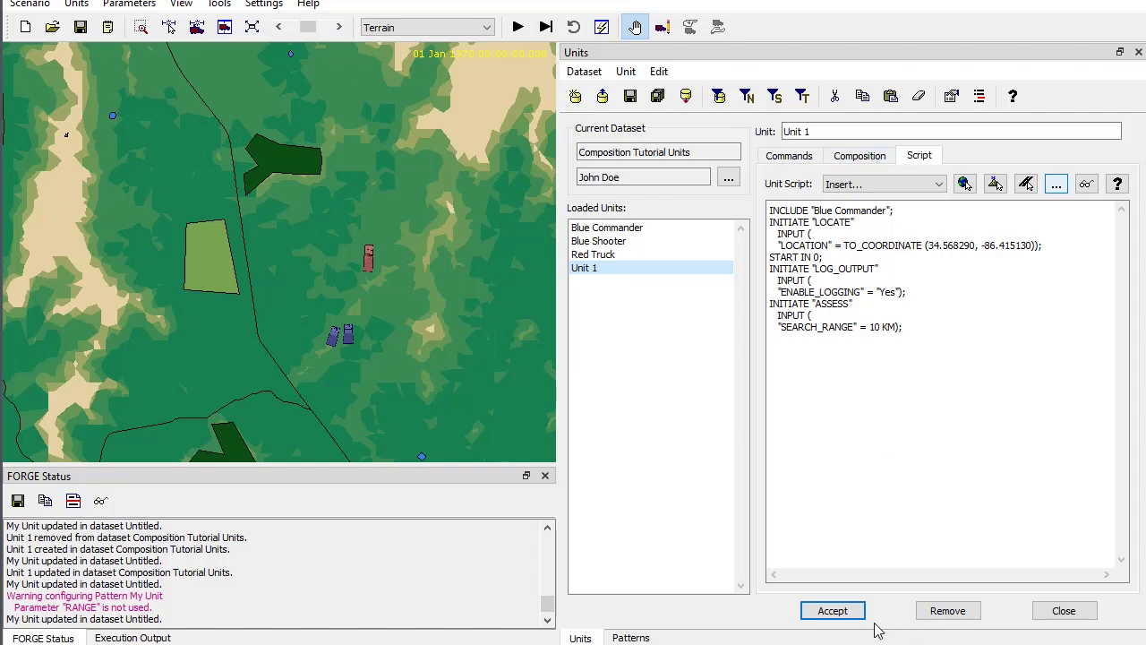
click(948, 610)
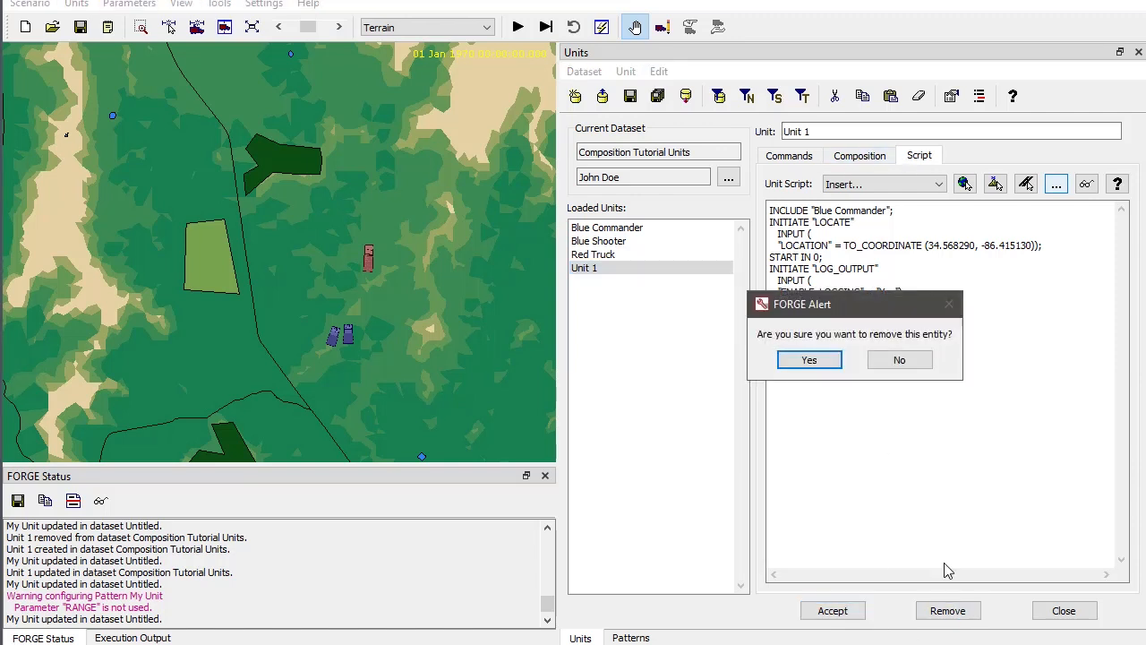
click(809, 360)
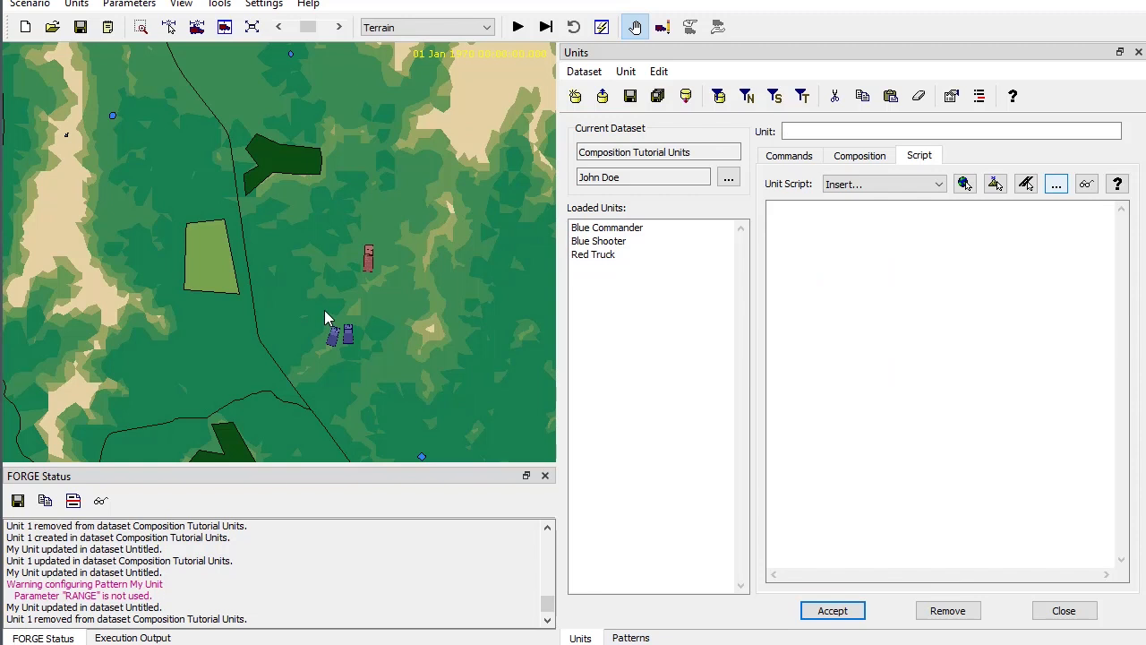
- Start a new unit from the My Unit pattern just east of the two blue units on the map, with RANGE set to 5
right_click(366, 333)
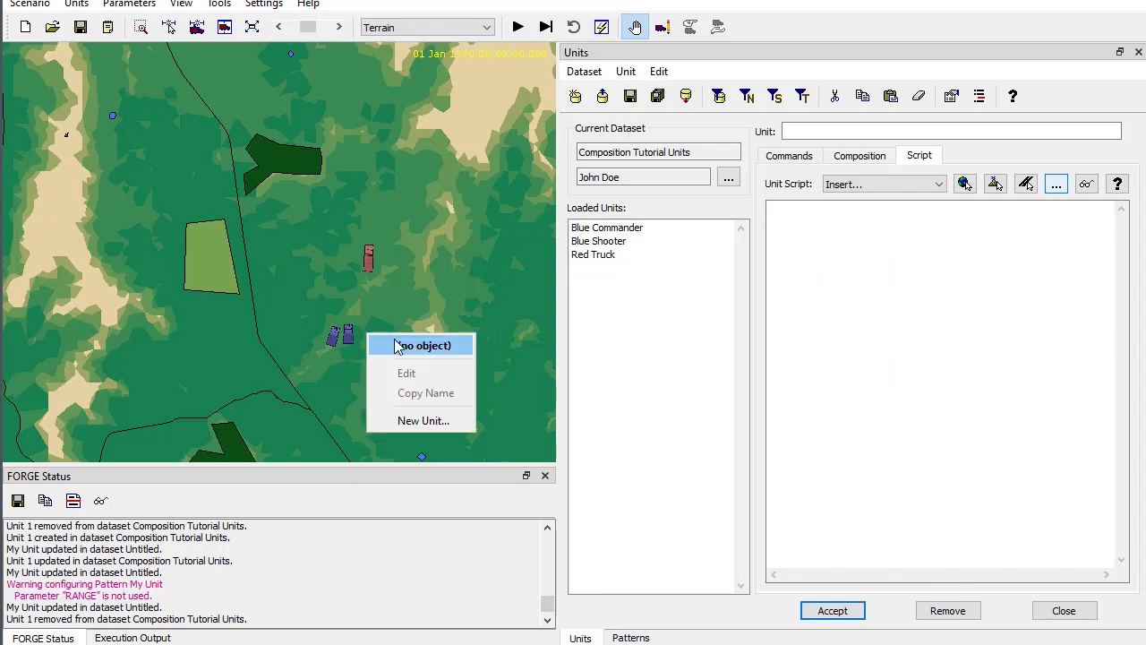
click(424, 421)
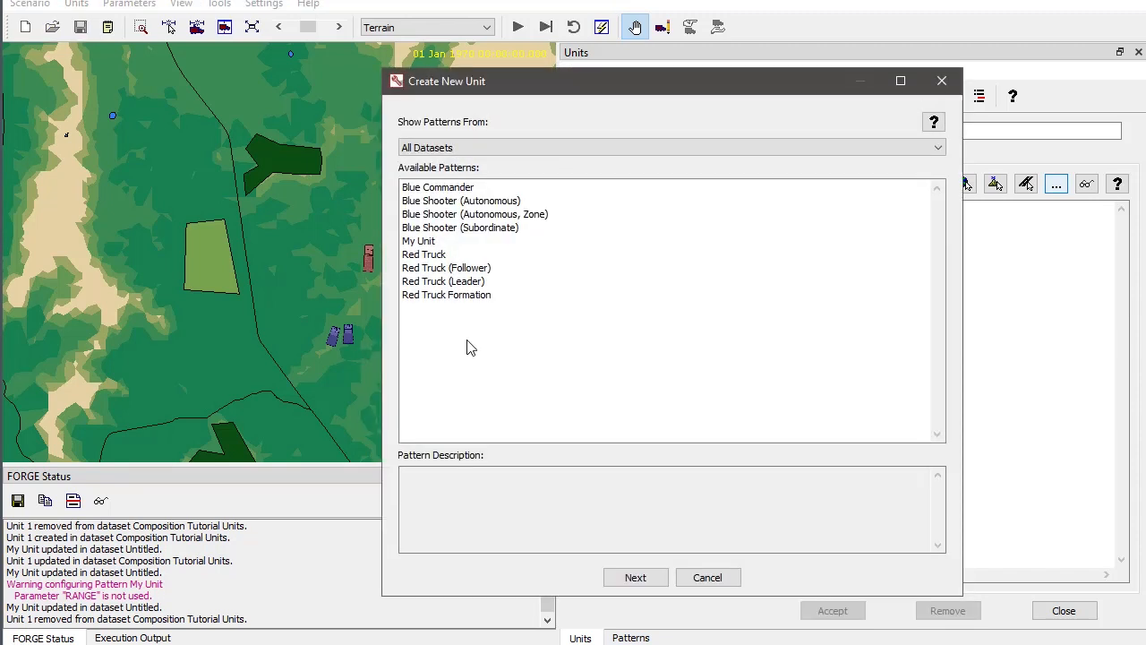
double_click(438, 243)
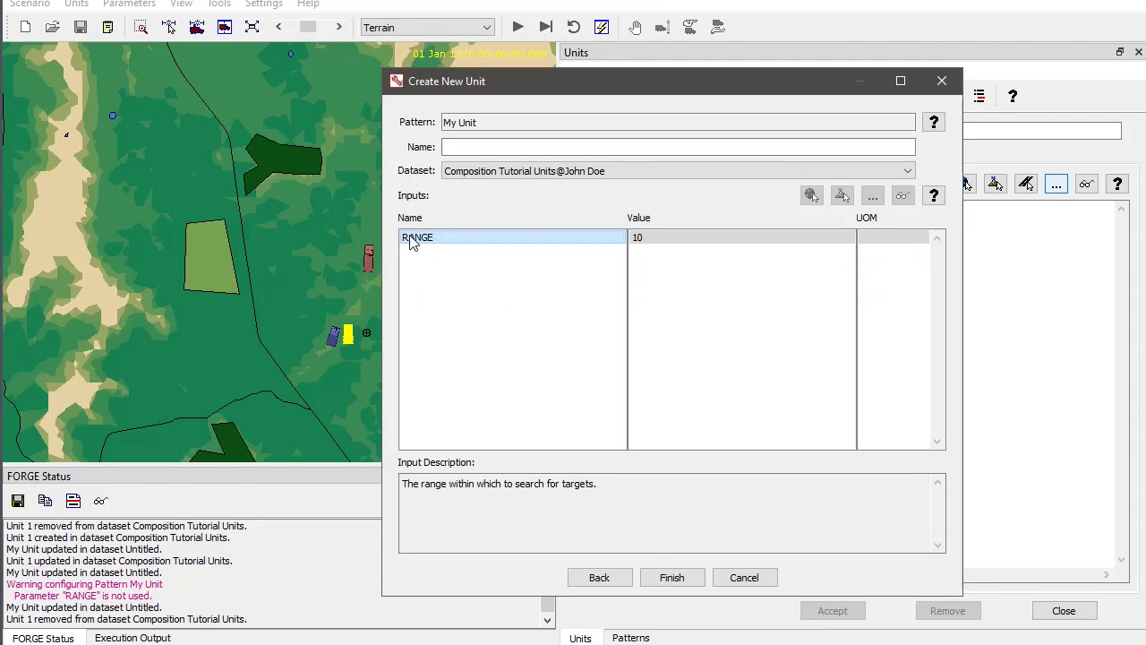
drag(609, 488, 369, 481)
click(458, 503)
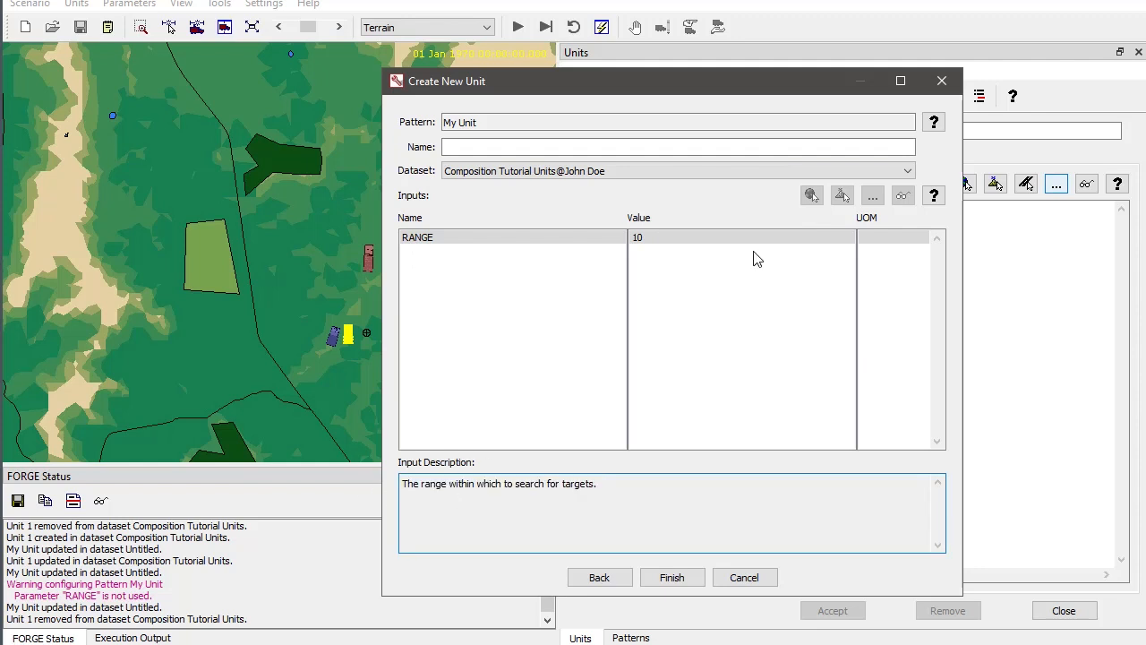
click(706, 242)
double_click(707, 242)
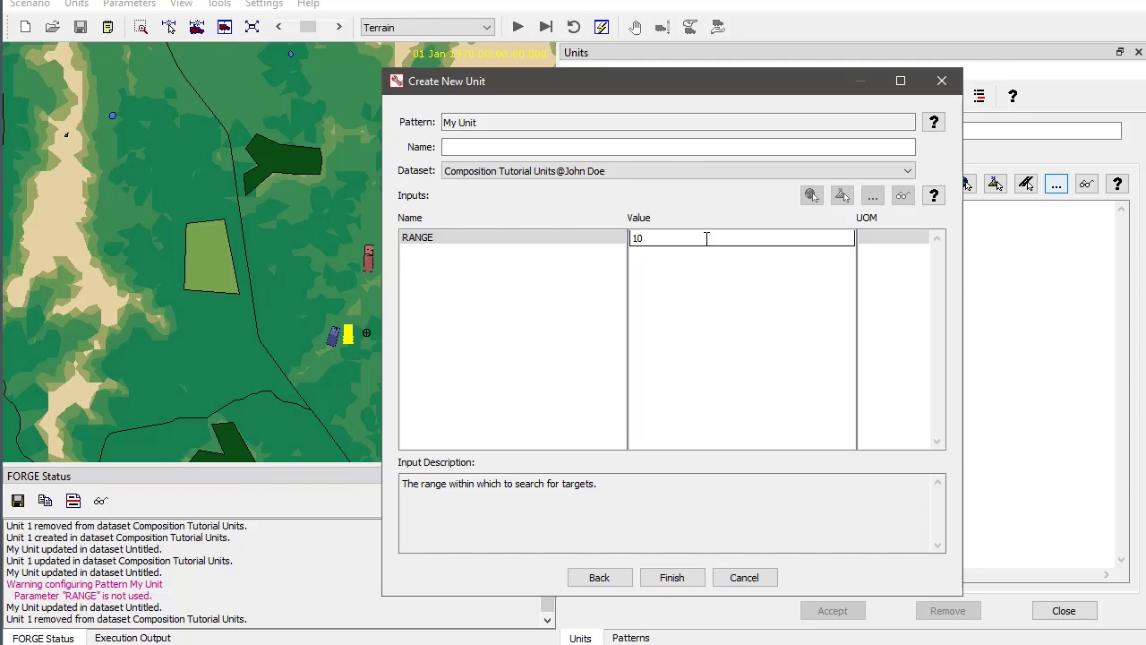
key(BackSpace)
key(BackSpace)
- Name the new unit Unit1, dismissing the alert about the missing name, and finish creating it
click(678, 579)
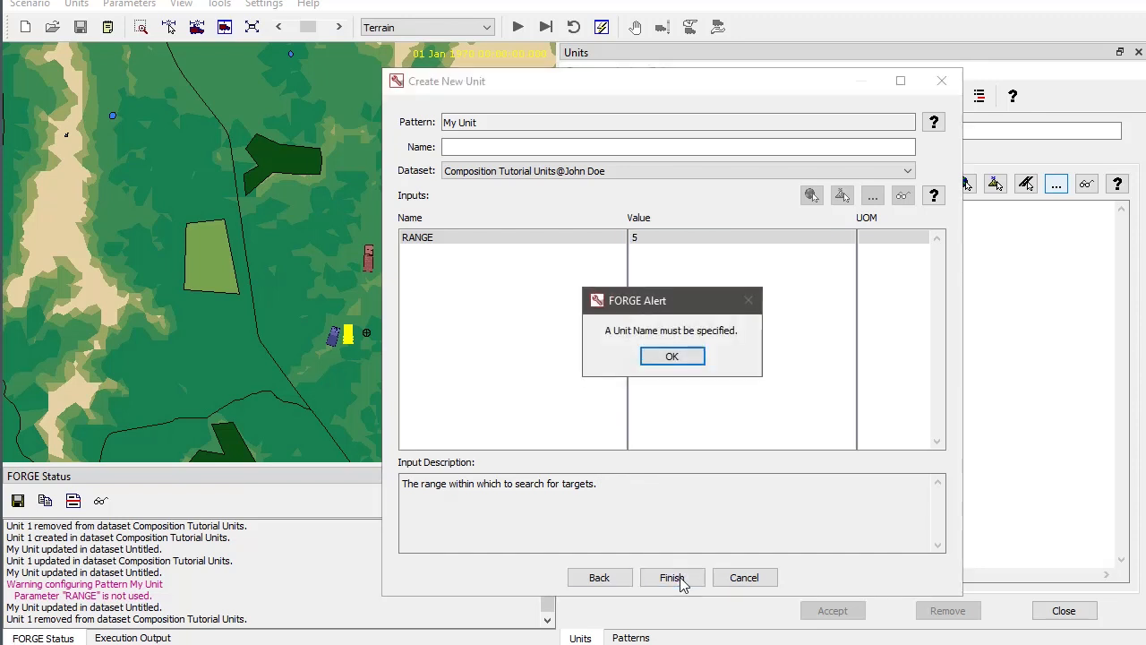
click(673, 357)
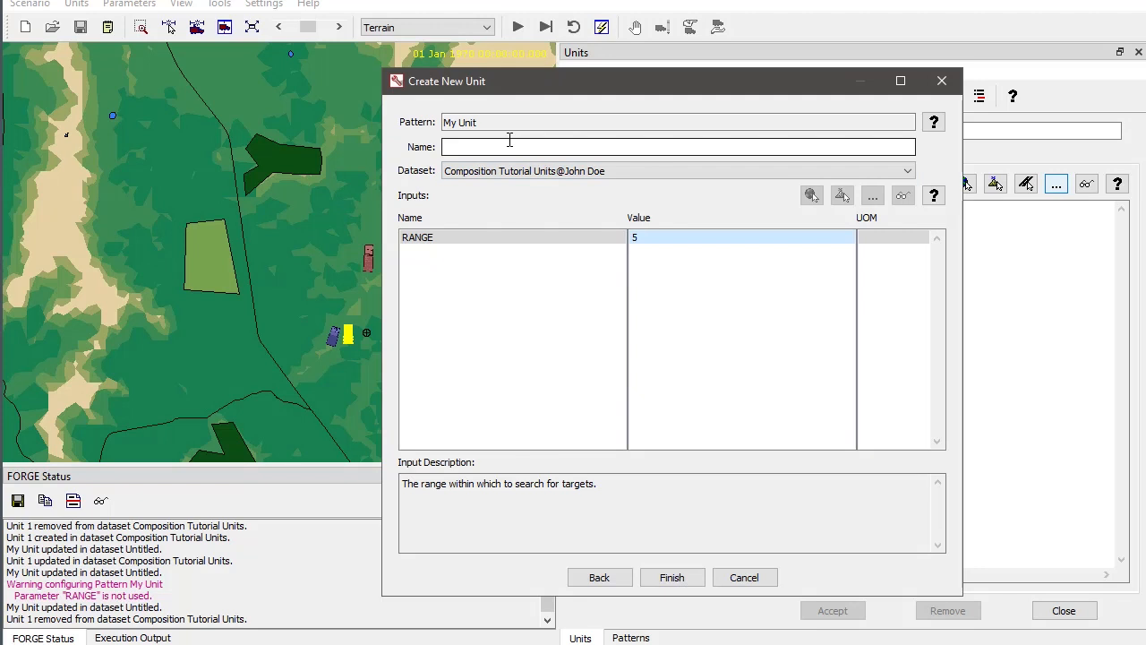
click(506, 144)
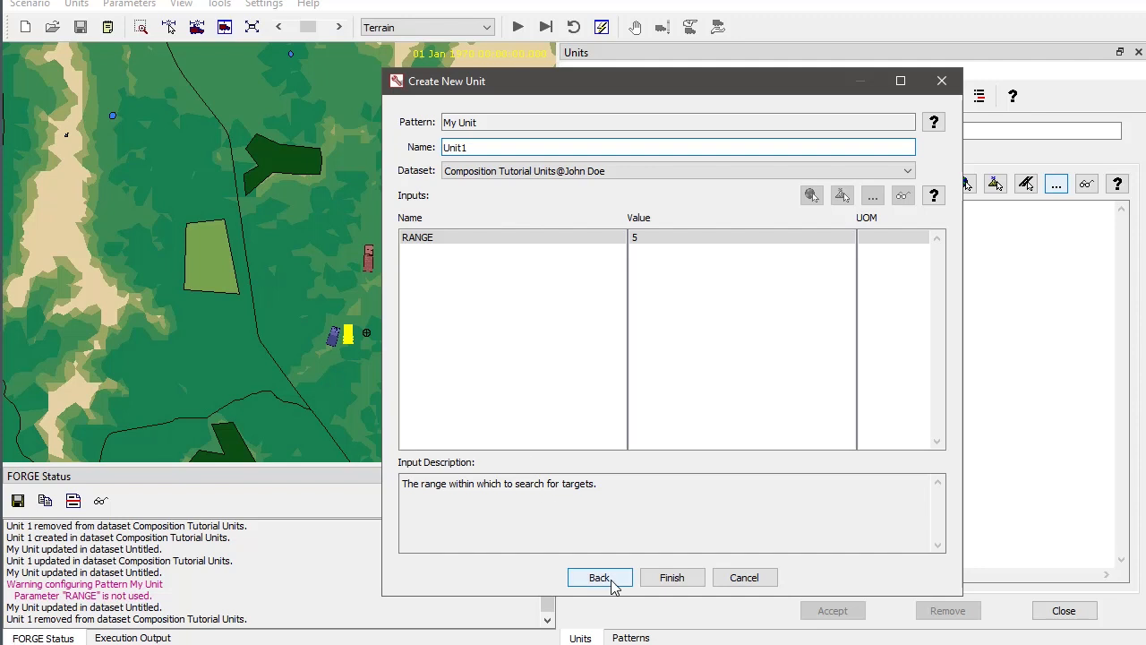
click(672, 577)
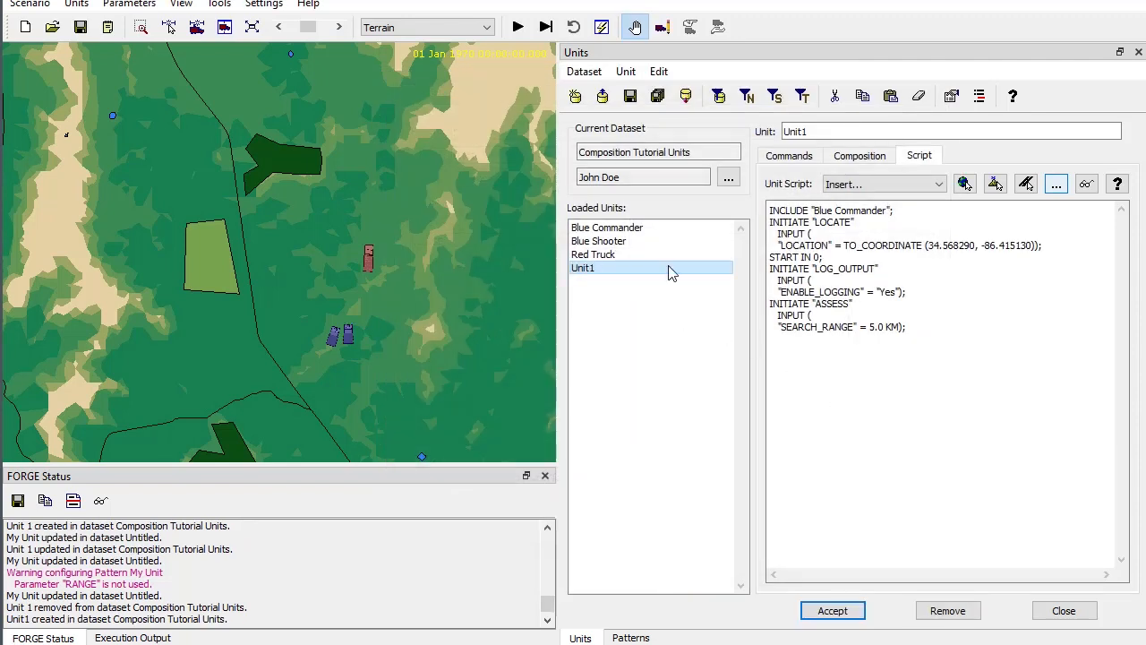
- Examine the SEARCH_RANGE value and the INCLUDE line in Unit1's generated script
click(877, 327)
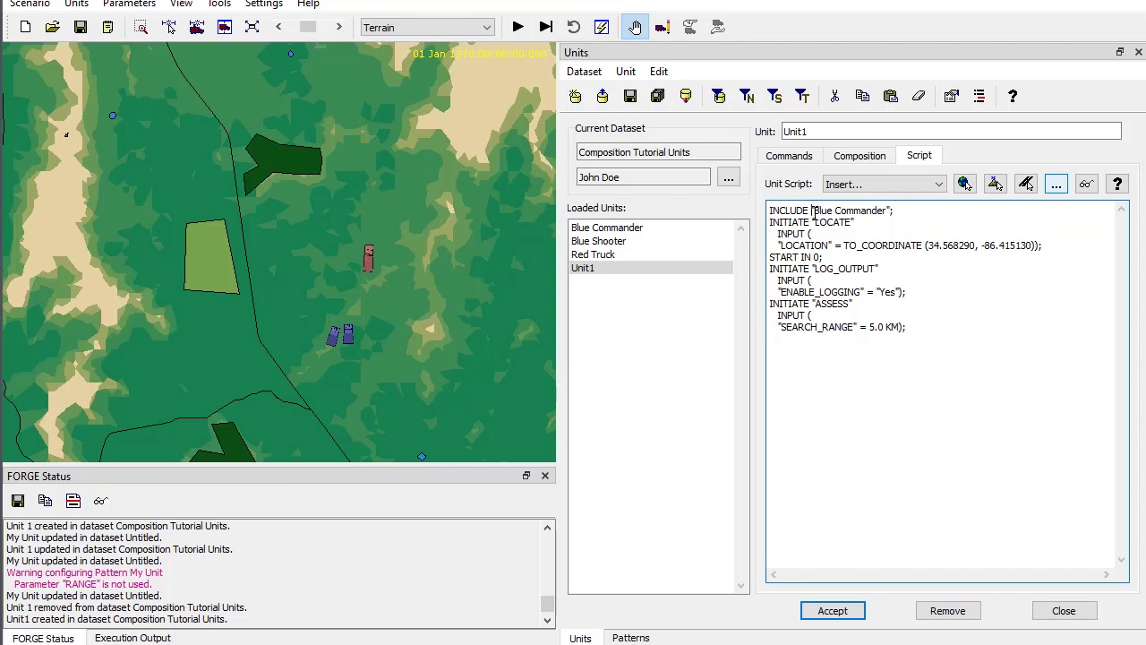
drag(816, 215, 928, 214)
click(926, 214)
- Replace the fixed LOCATE coordinates in the My Unit pattern's script with ?{$LOC} and accept the pattern
click(653, 636)
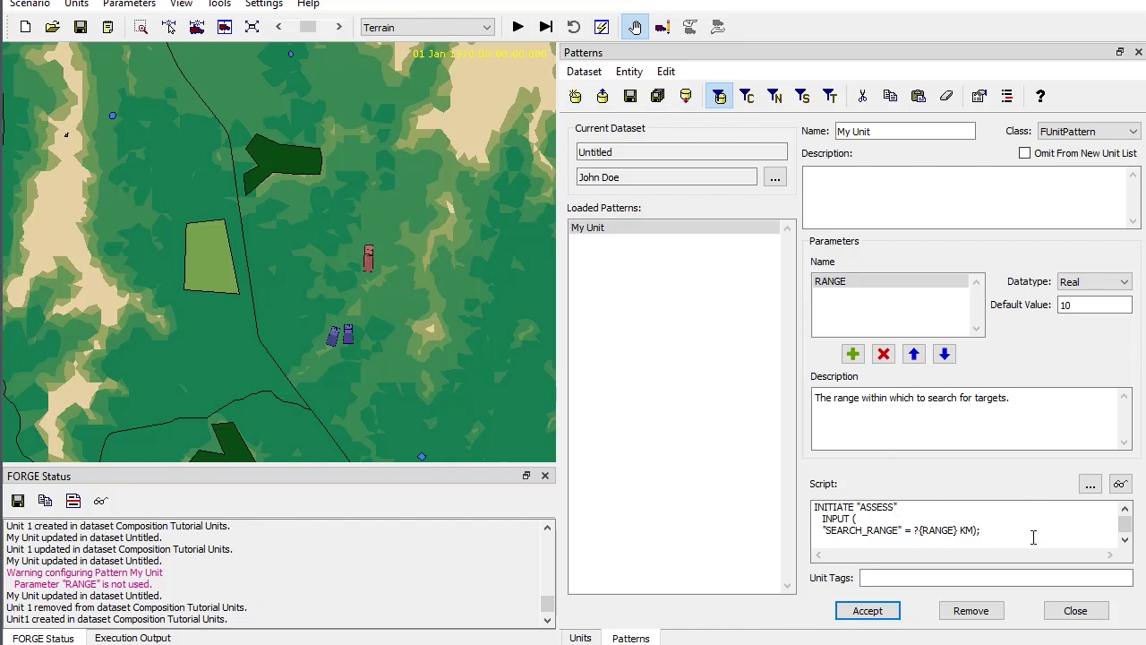
scroll(1037, 531, up, 3)
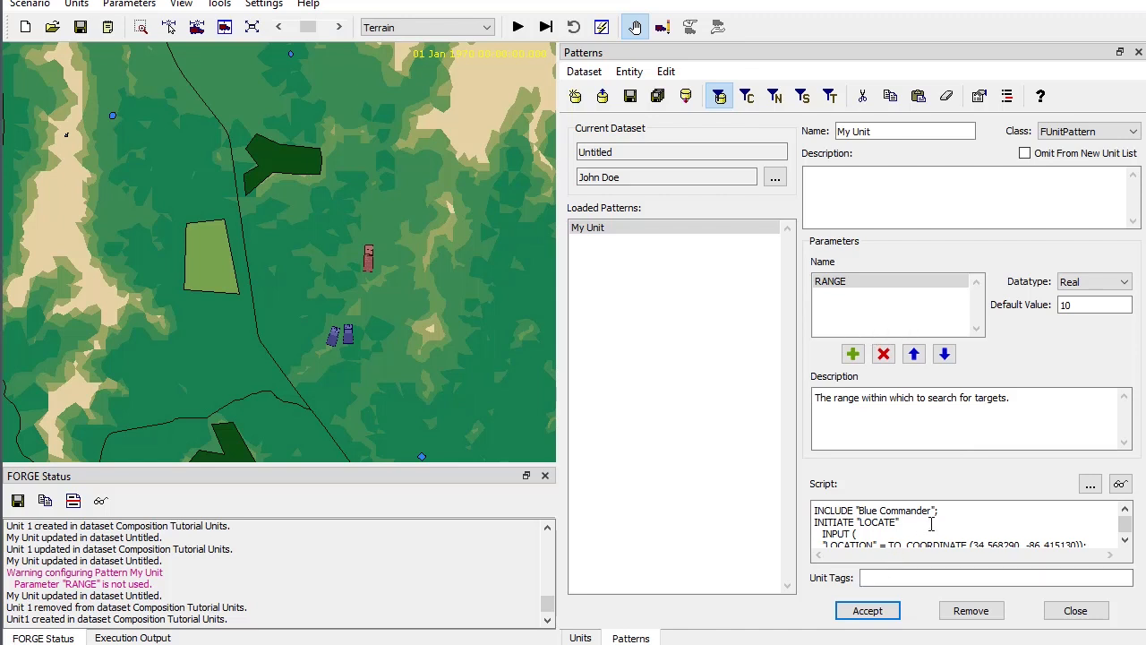
scroll(914, 525, down, 1)
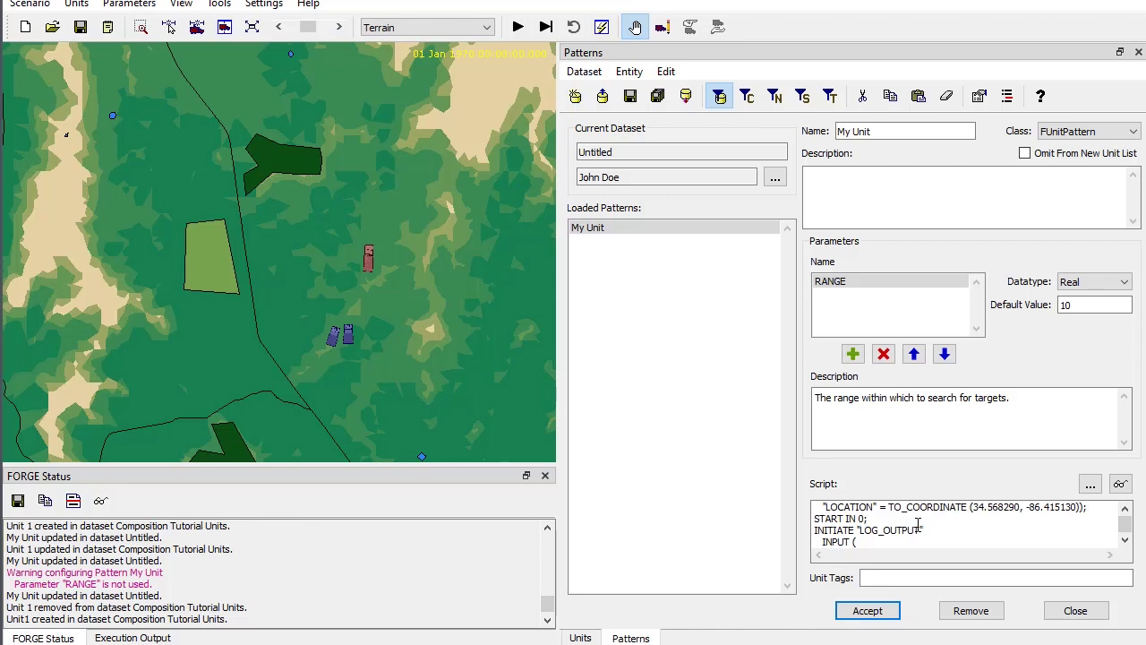
click(976, 512)
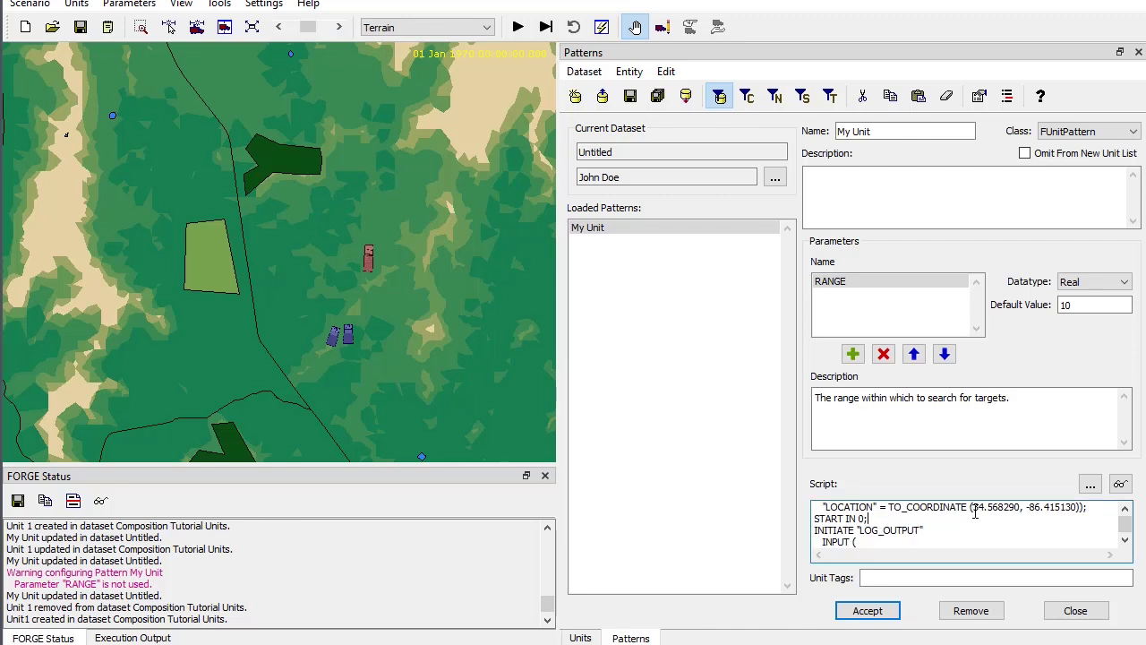
drag(974, 511, 1081, 509)
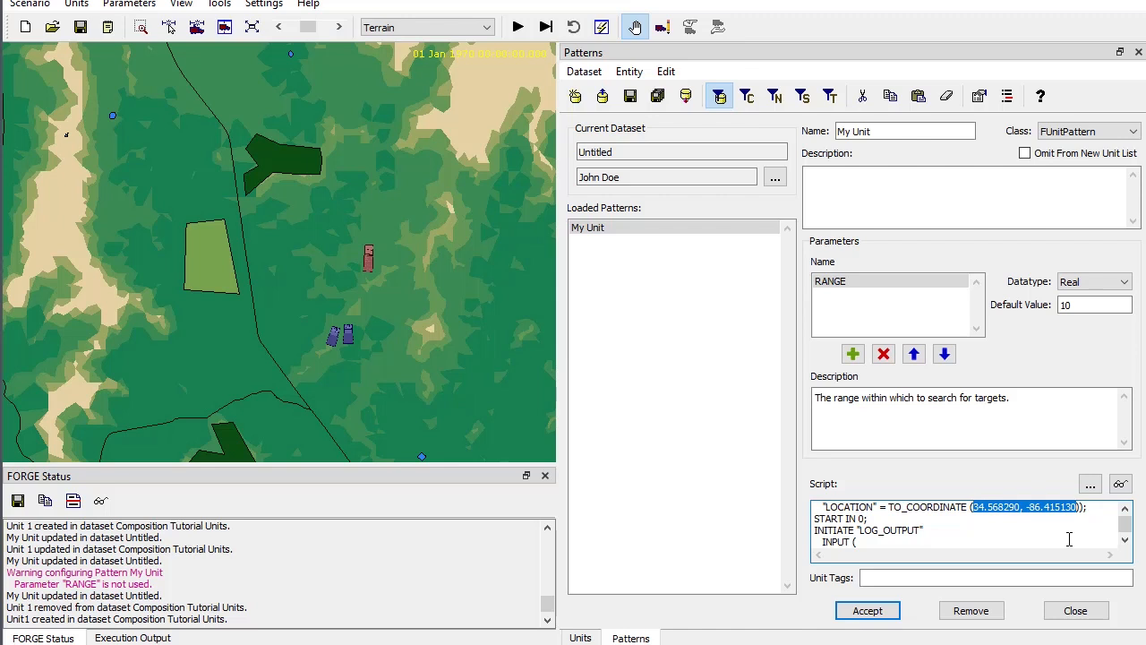
text($)
key(BackSpace)
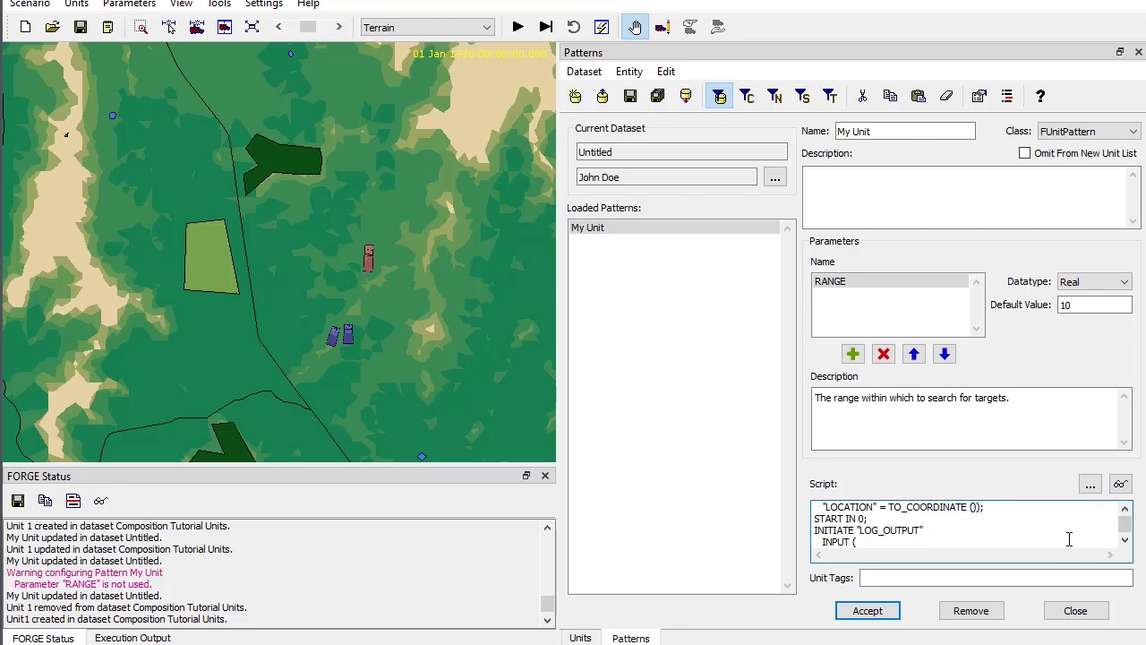
text(?)
text({})
text($LO)
text(C)
text(})
click(868, 613)
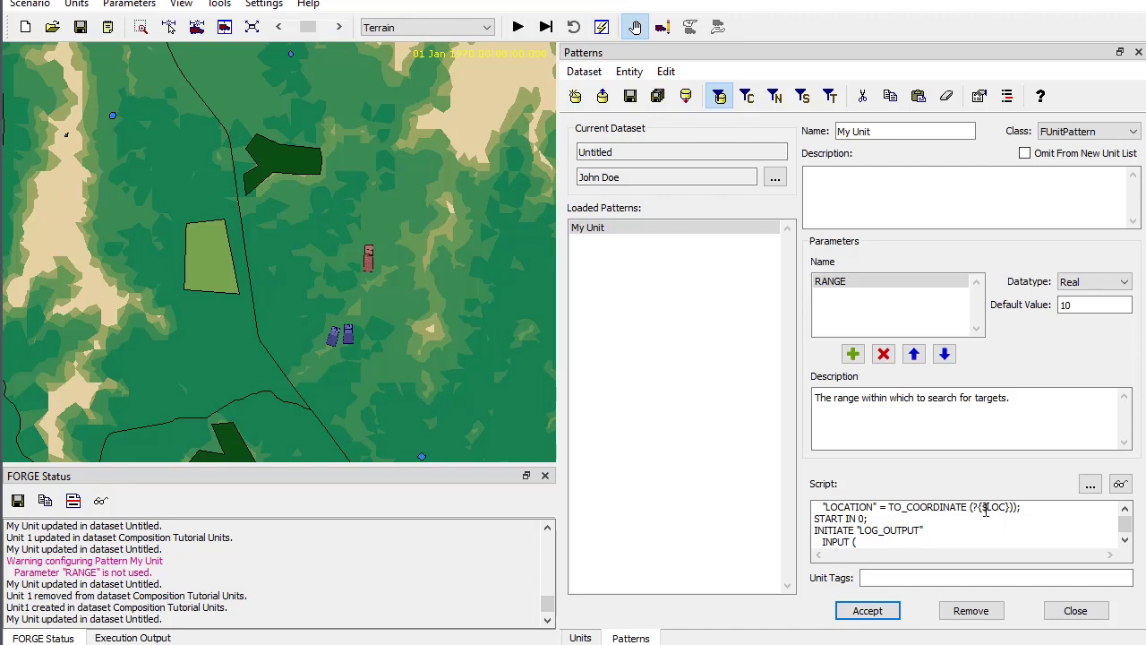
drag(979, 508, 1002, 508)
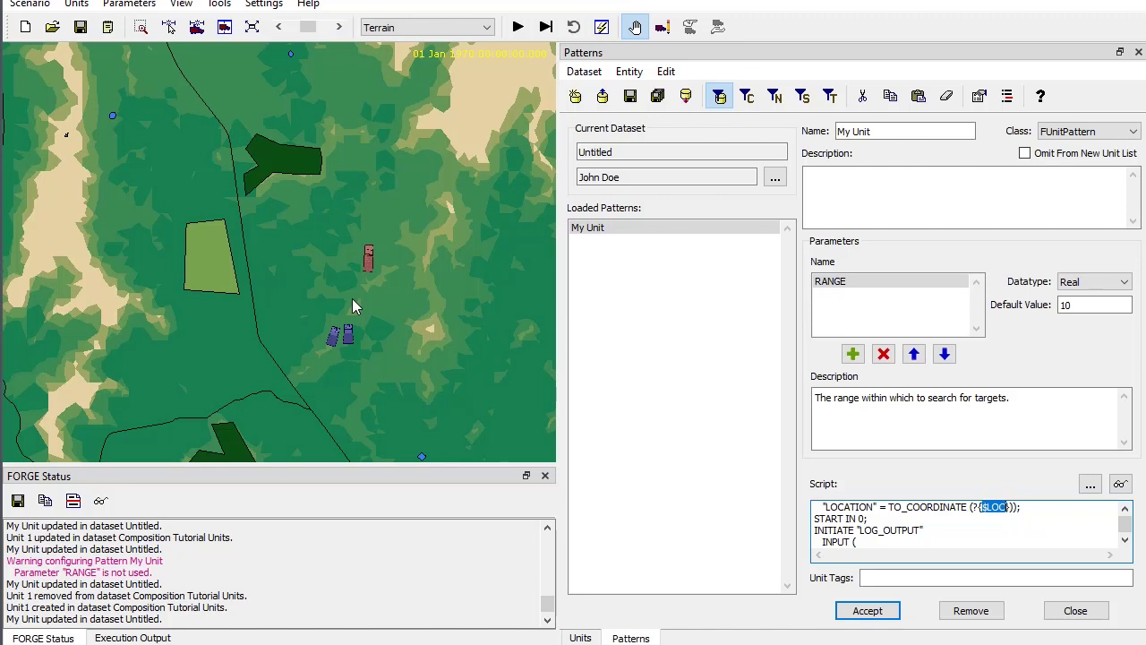
- Create a unit named Unit 2 from the My Unit pattern, east of the light-green area at 34.584212, -86.436731, keeping the default RANGE
right_click(289, 279)
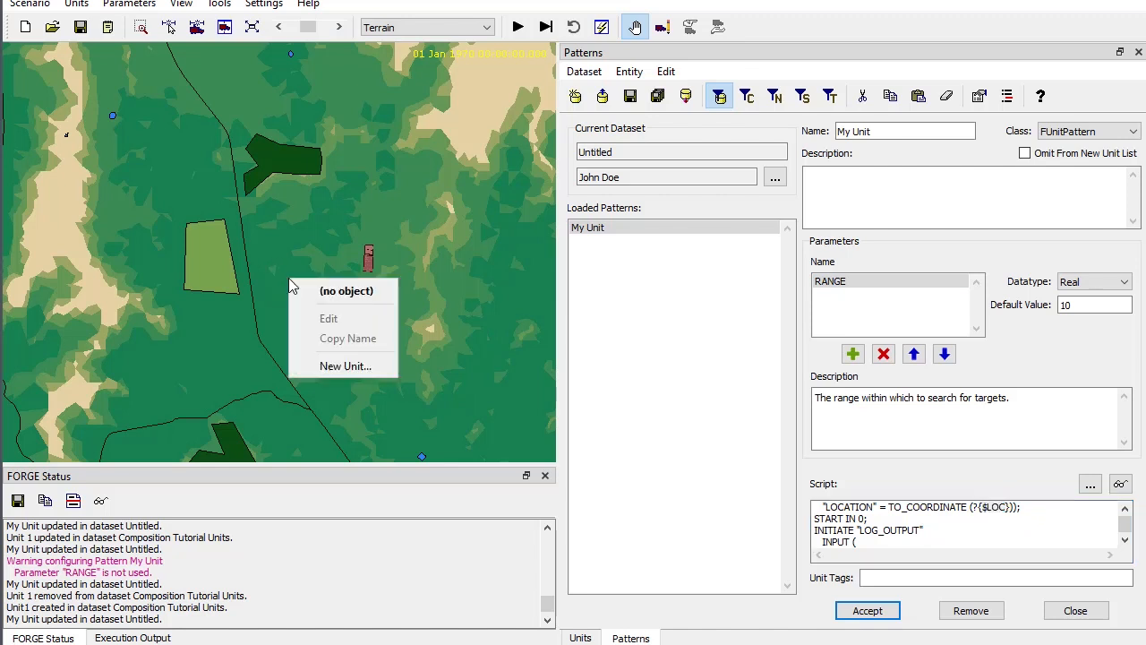
click(340, 363)
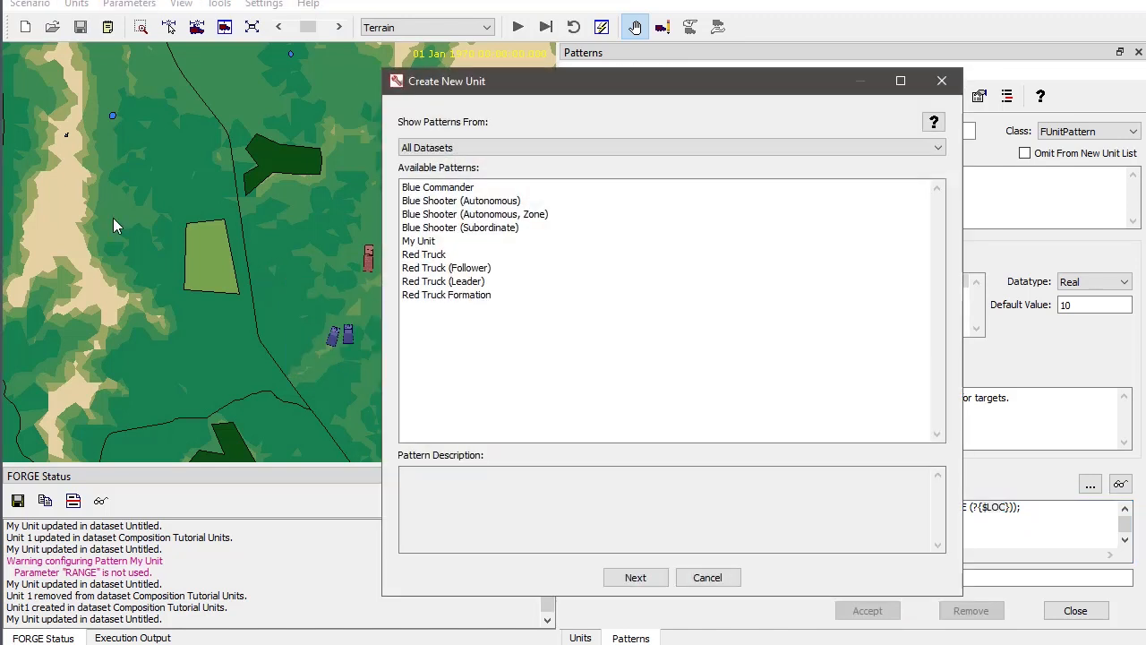
double_click(422, 242)
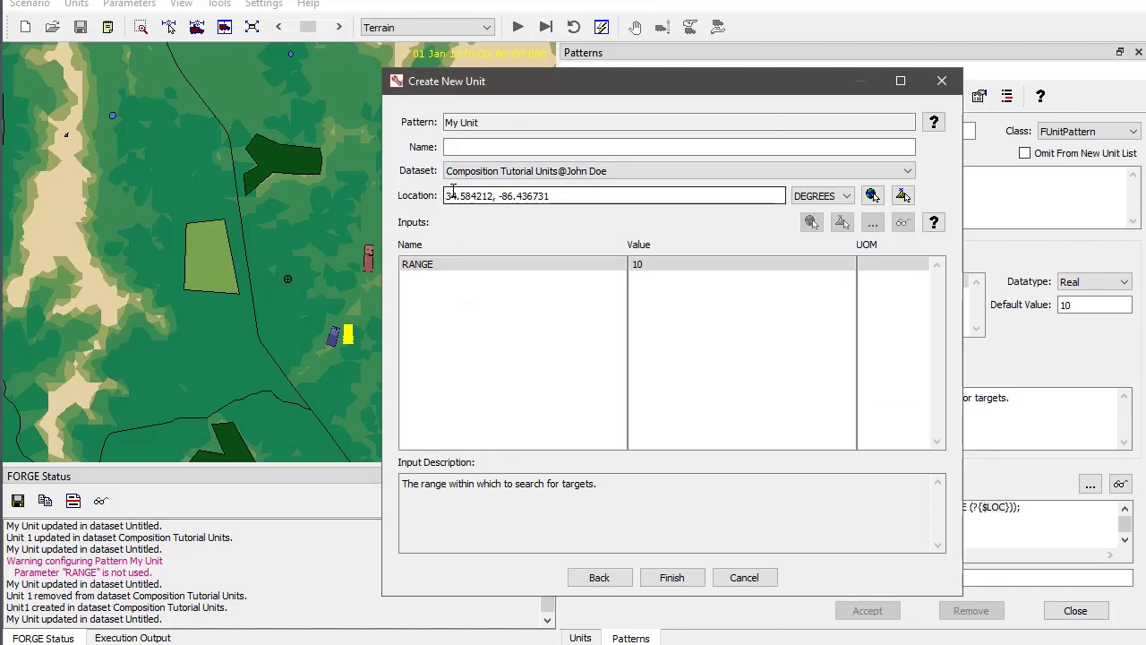
click(563, 193)
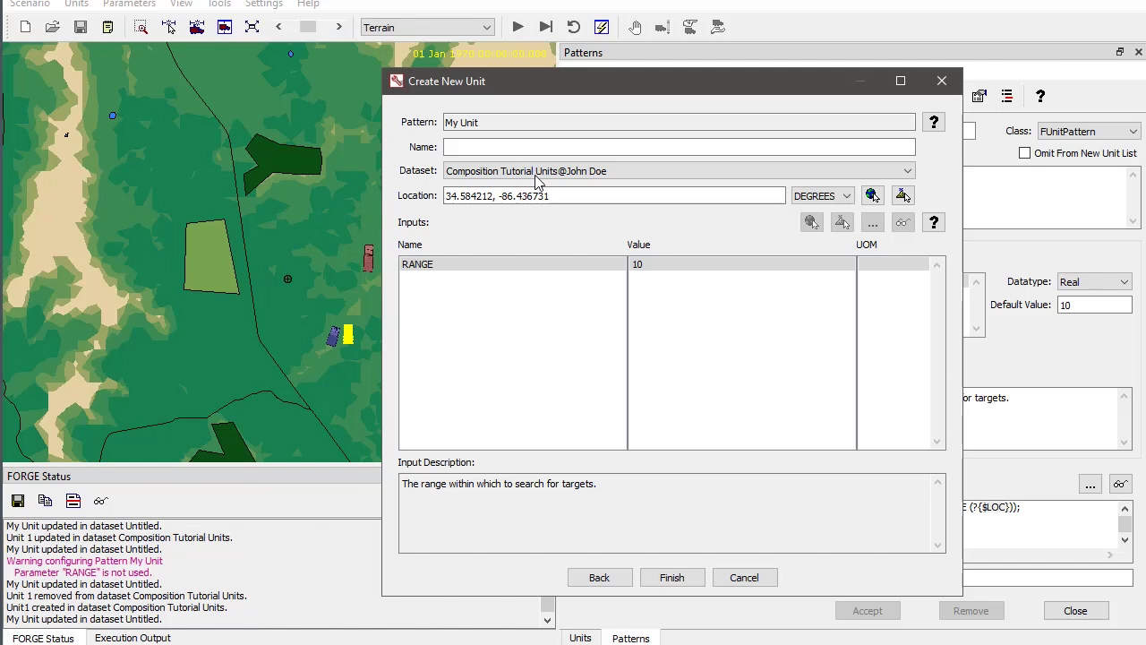
click(497, 143)
text(Unit 2)
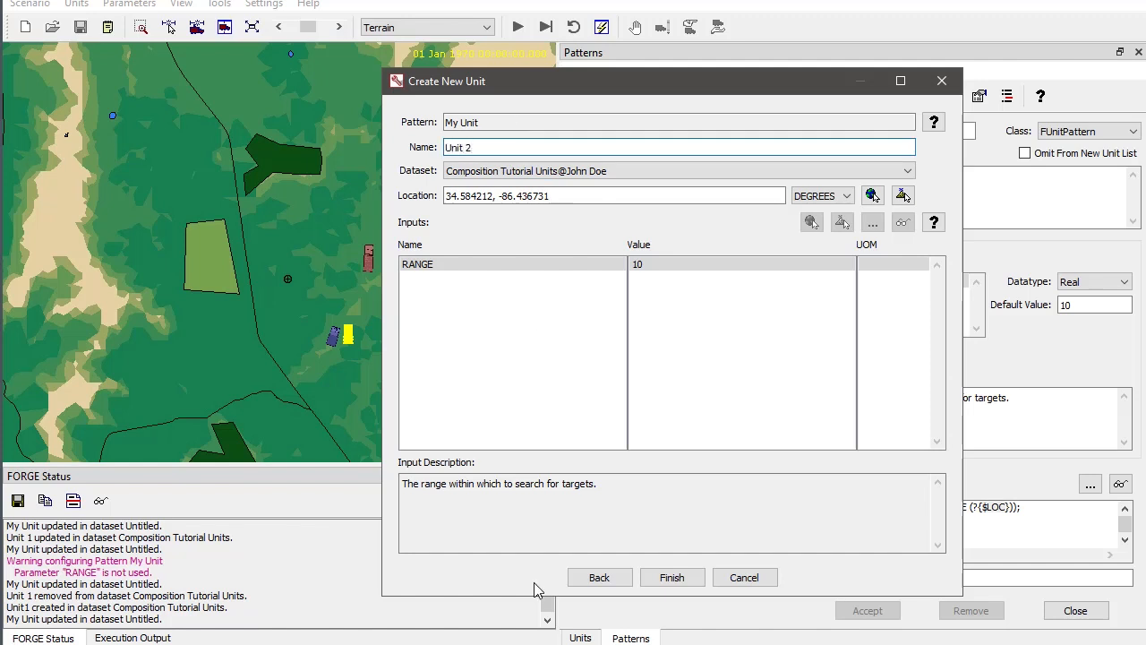
click(670, 579)
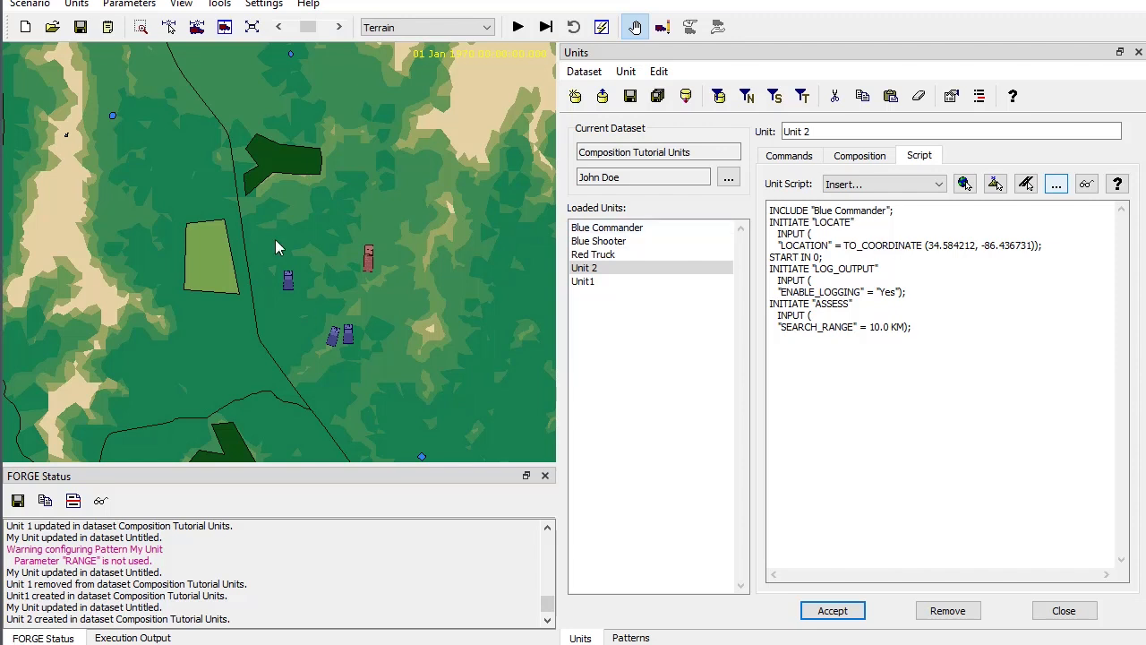
- Review the datatypes available for the My Unit pattern's RANGE parameter, such as Distance
click(632, 636)
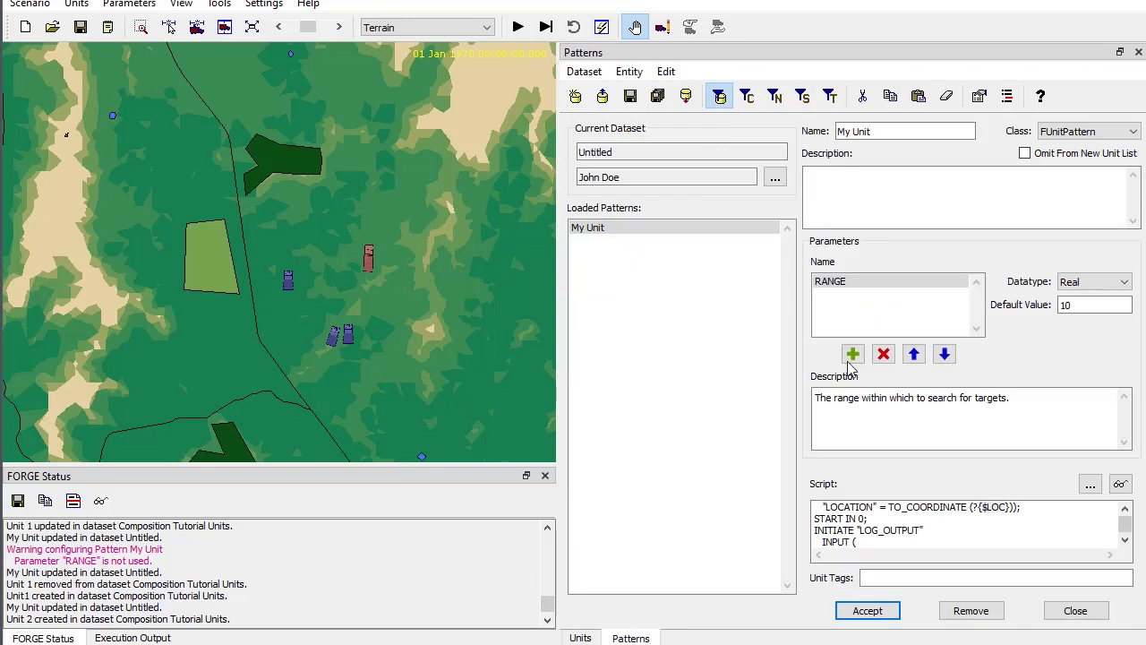
click(846, 283)
click(1072, 285)
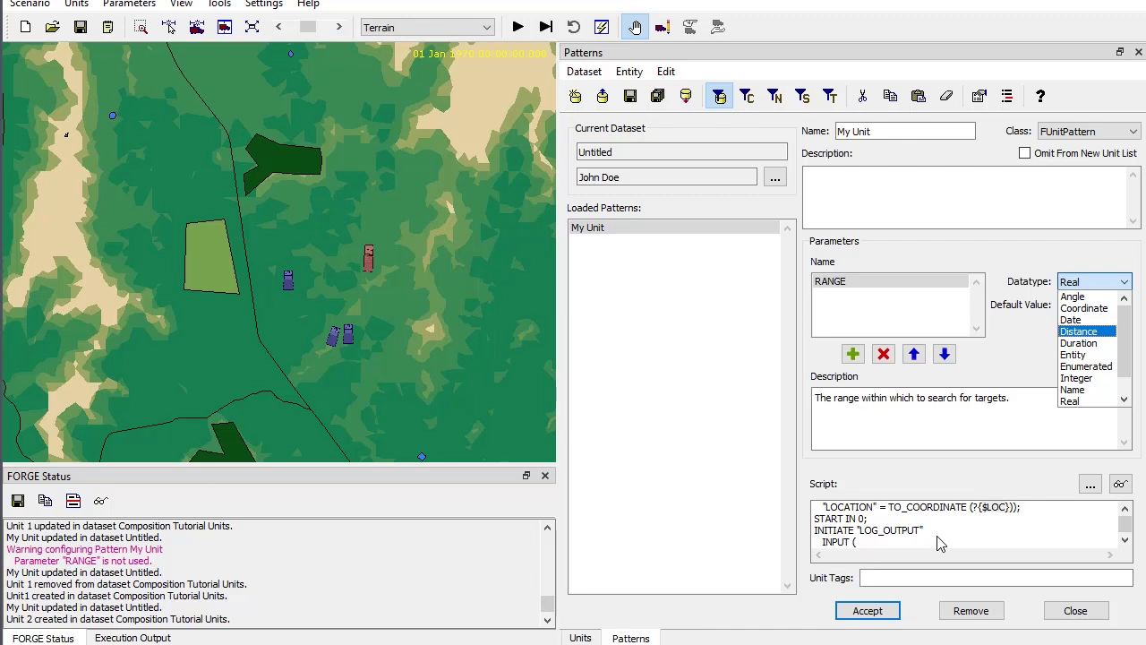
- Examine Unit 2's command list, its START command and the commands available to add, without adding any
click(580, 637)
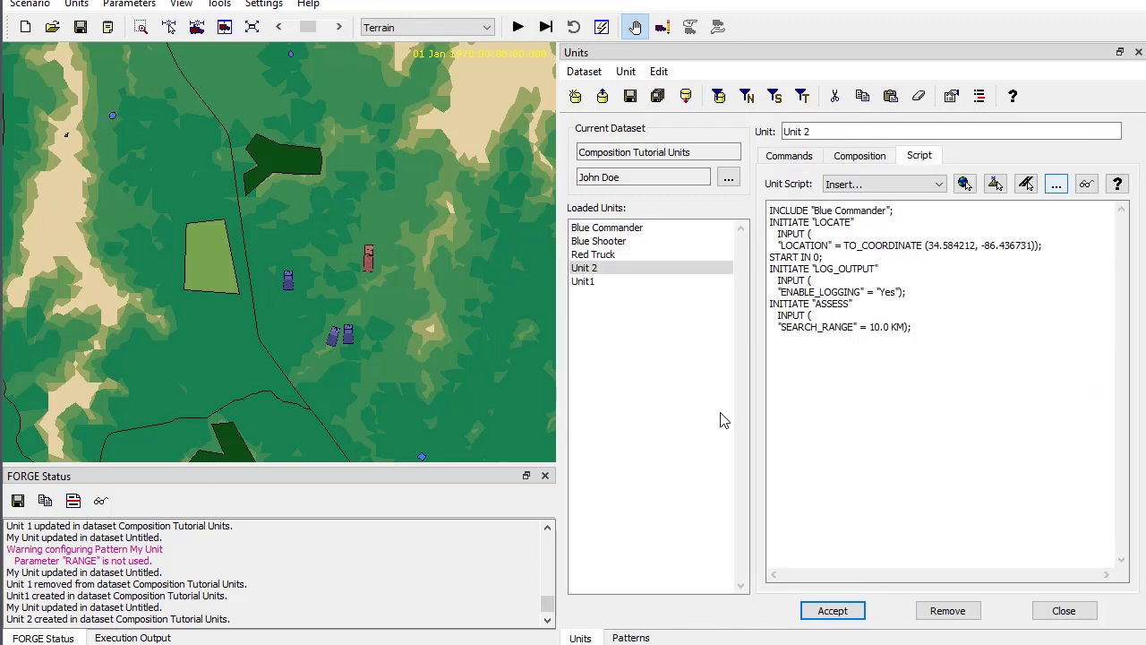
click(789, 157)
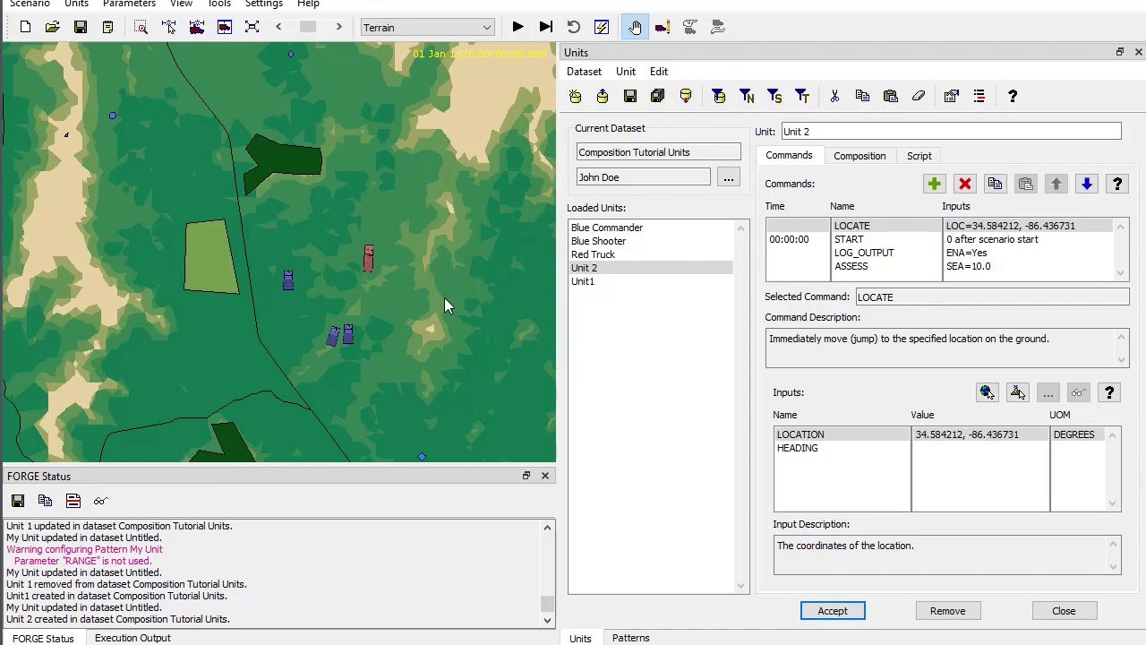
click(913, 240)
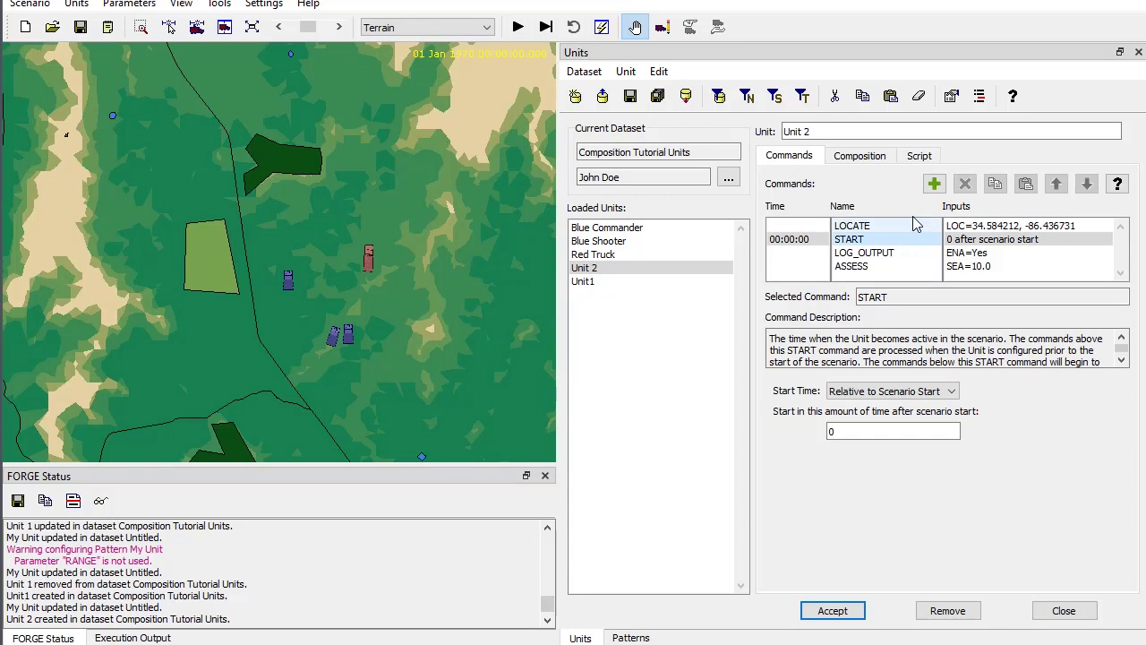
click(934, 184)
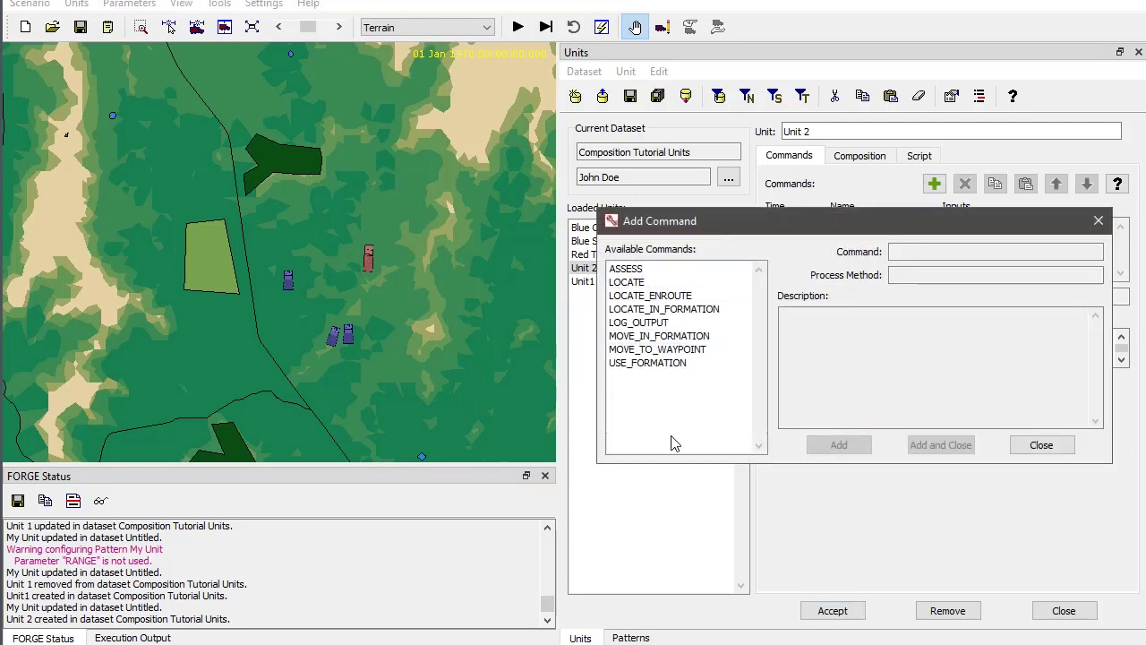
click(1066, 447)
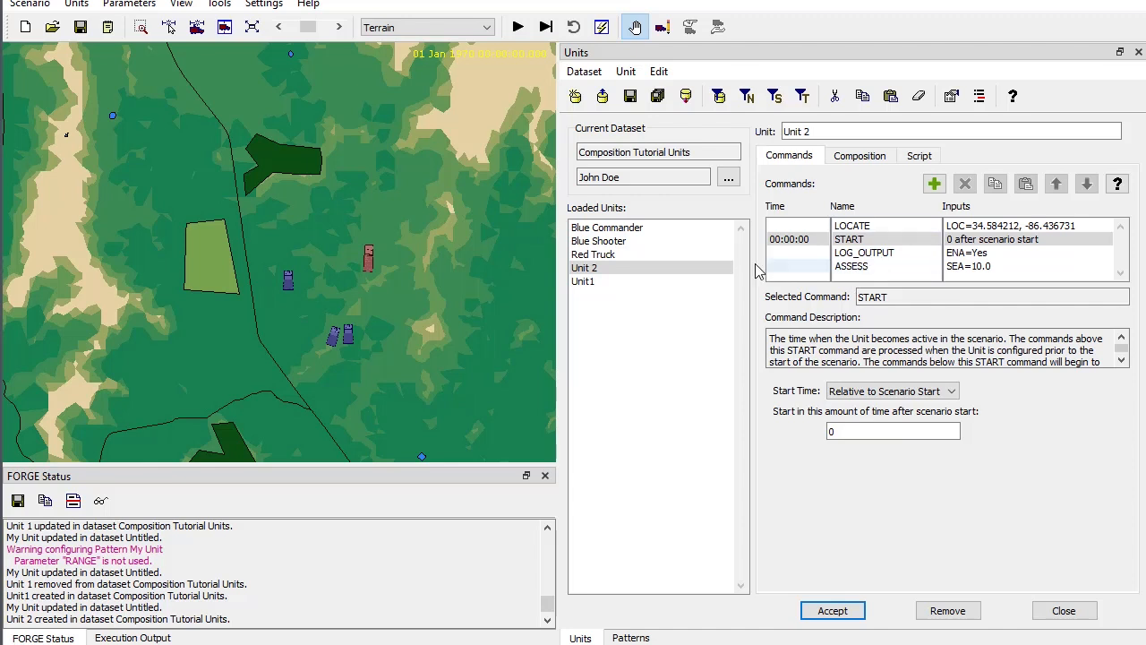
- Show the patterns from all datasets instead of only the current one and read the Blue Commander pattern's description
click(643, 638)
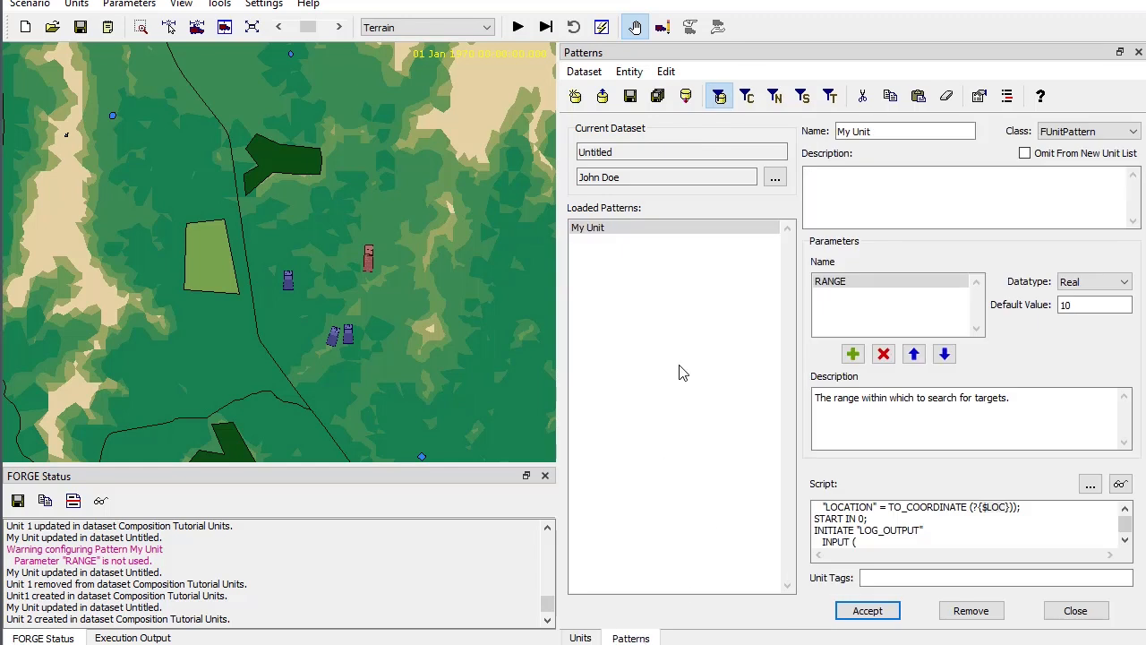
click(722, 102)
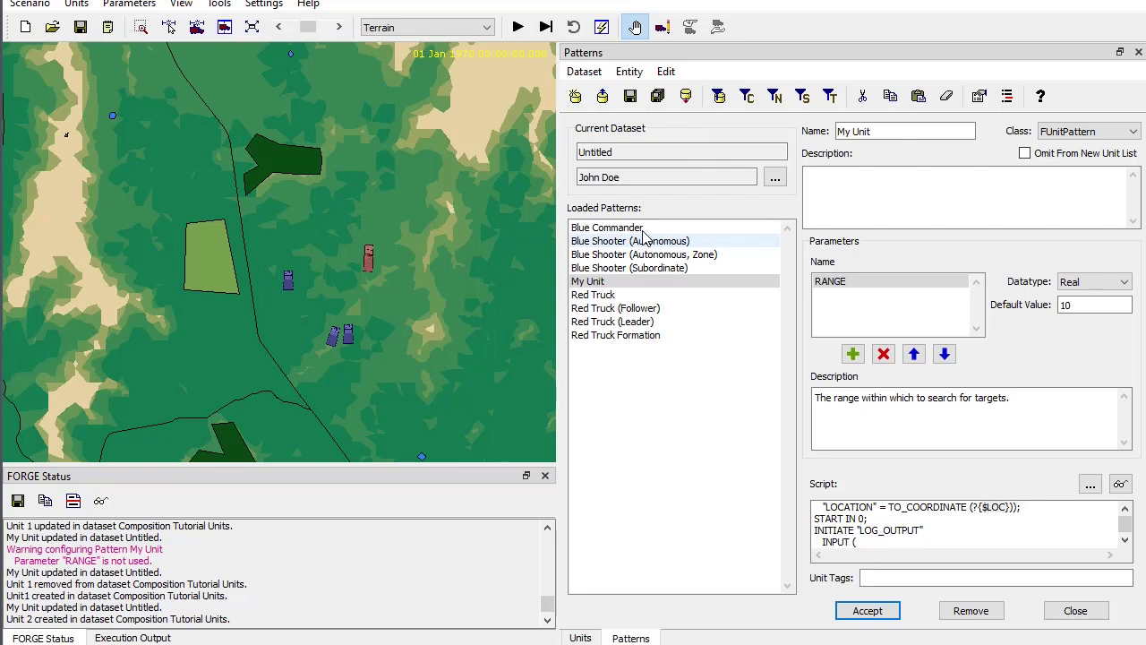
click(652, 229)
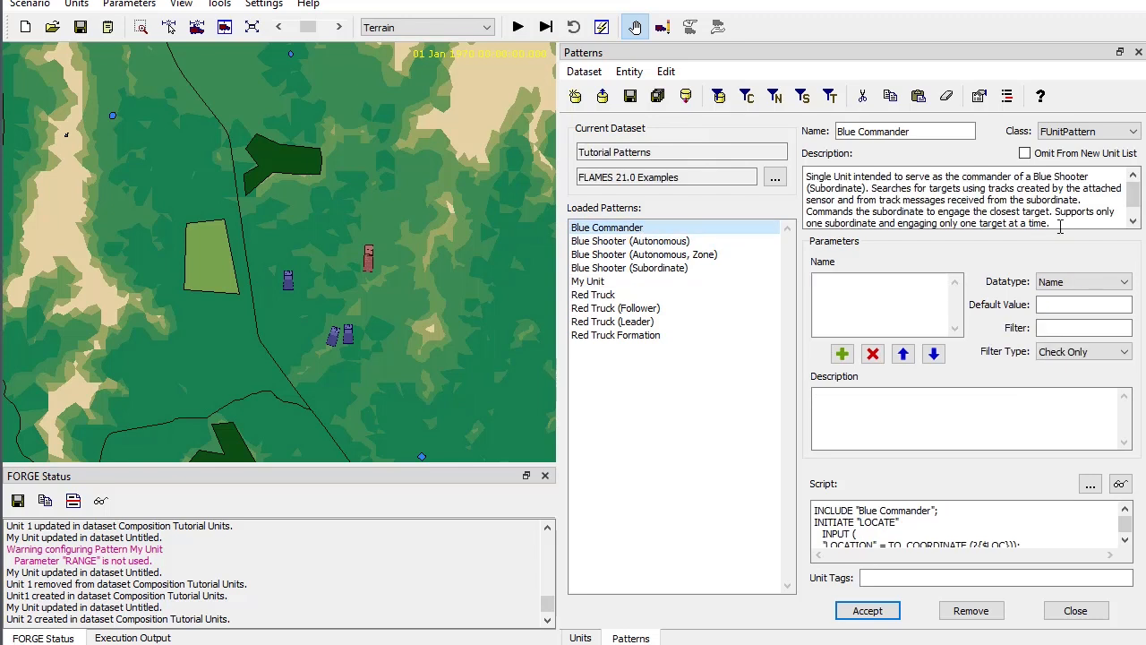
drag(1059, 227, 763, 165)
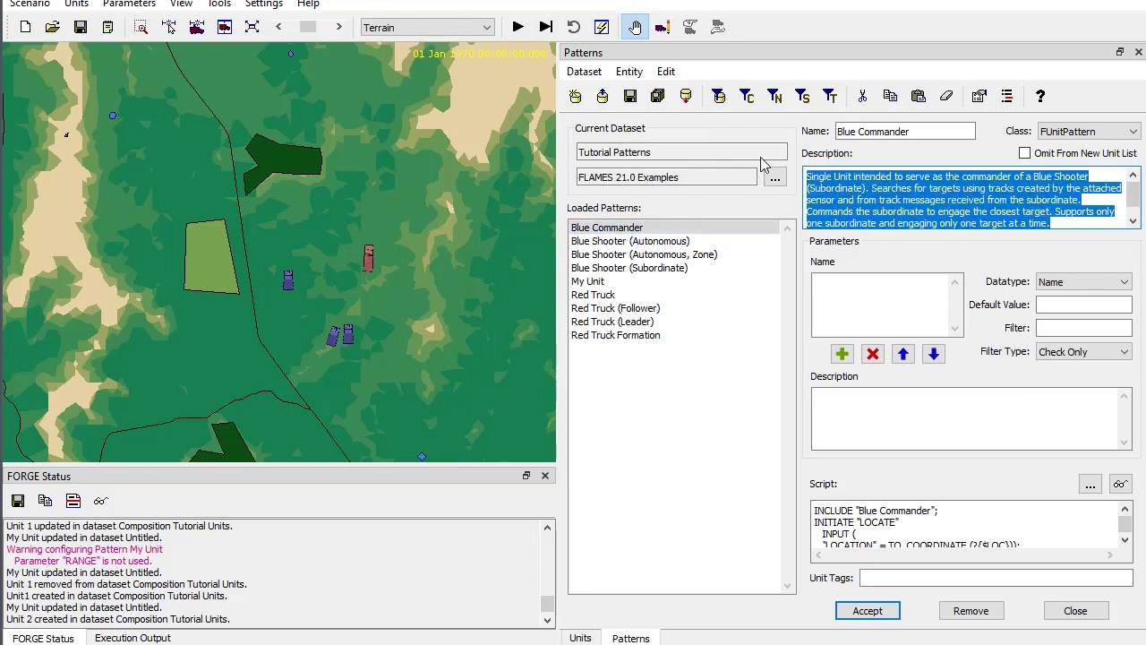
- Review the descriptions of the Blue Shooter patterns and of the ZONE parameter in Blue Shooter (Autonomous, Zone)
click(663, 243)
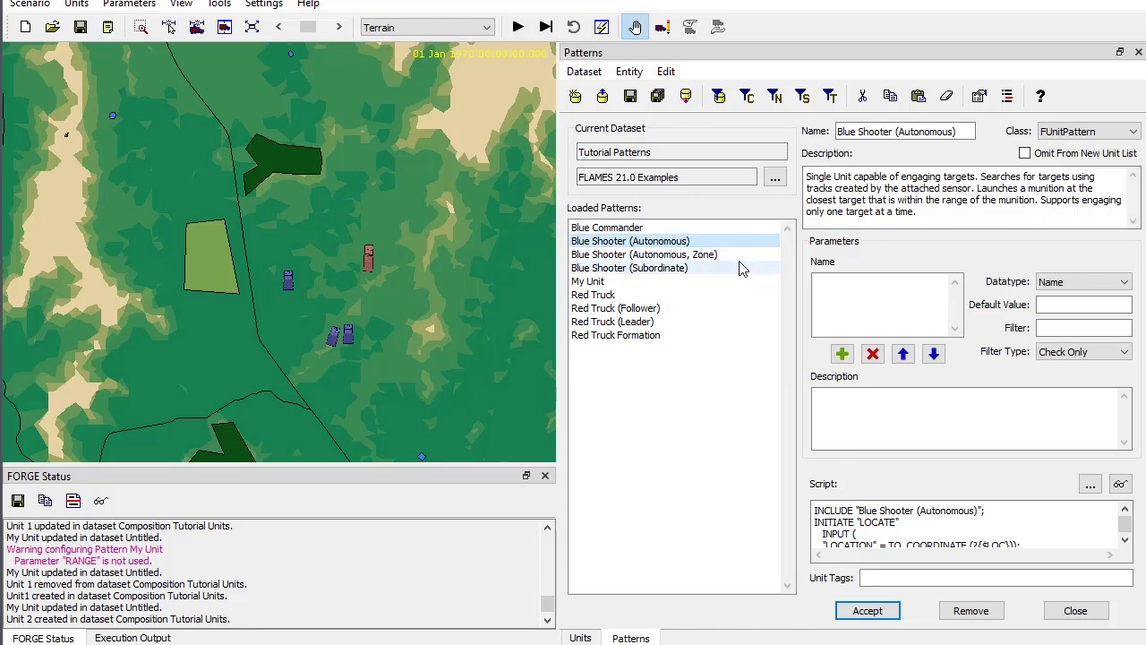
click(635, 269)
click(649, 255)
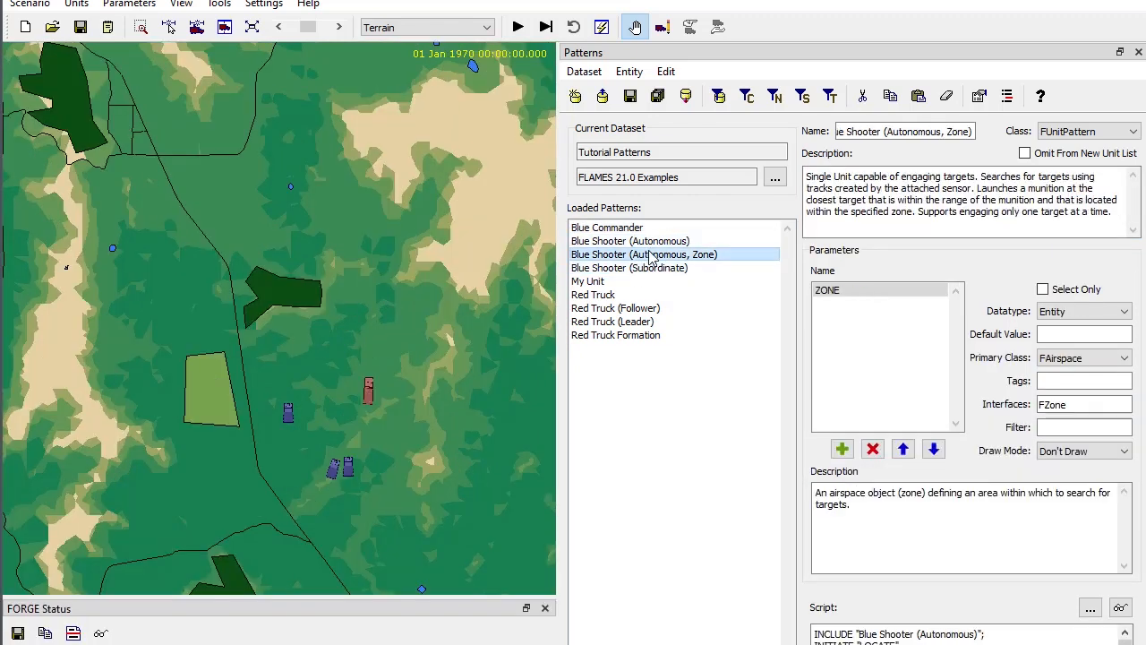
drag(867, 504, 803, 490)
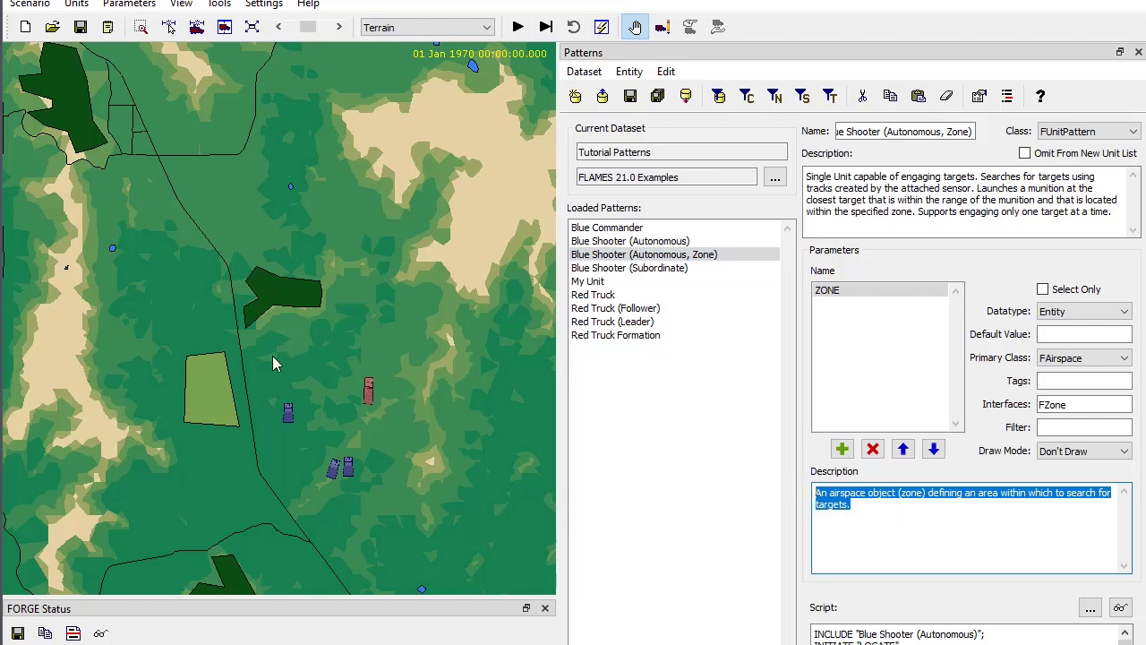
- Start a new unit north of the light-green area and review each available pattern's description, from Blue Commander to Red Truck Formation
right_click(186, 278)
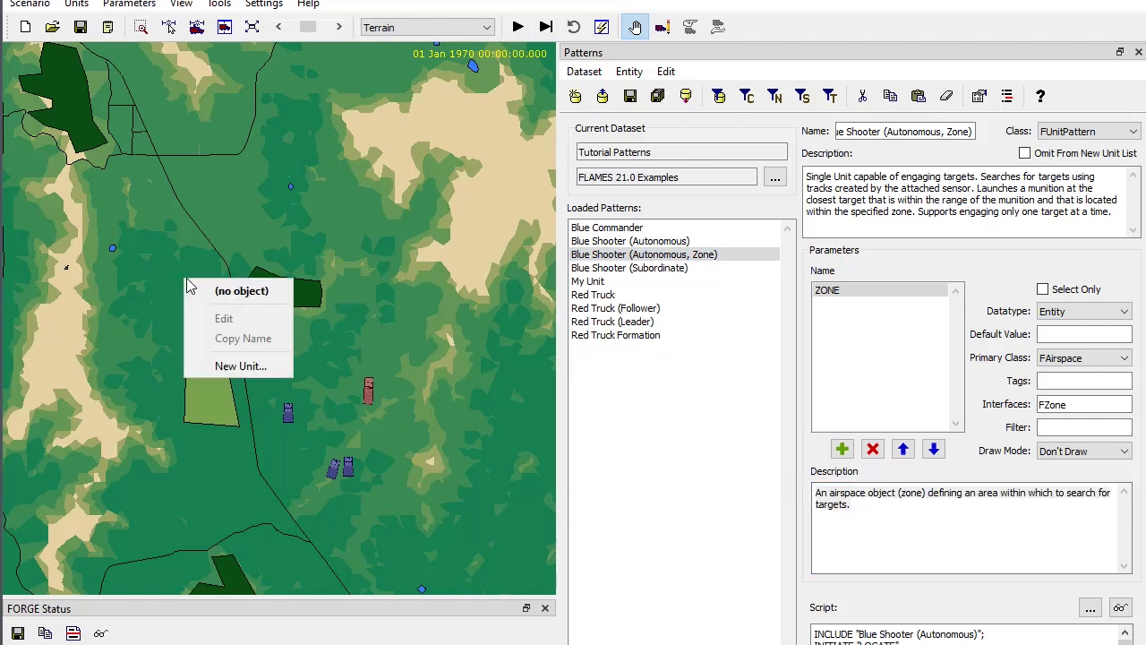
click(235, 365)
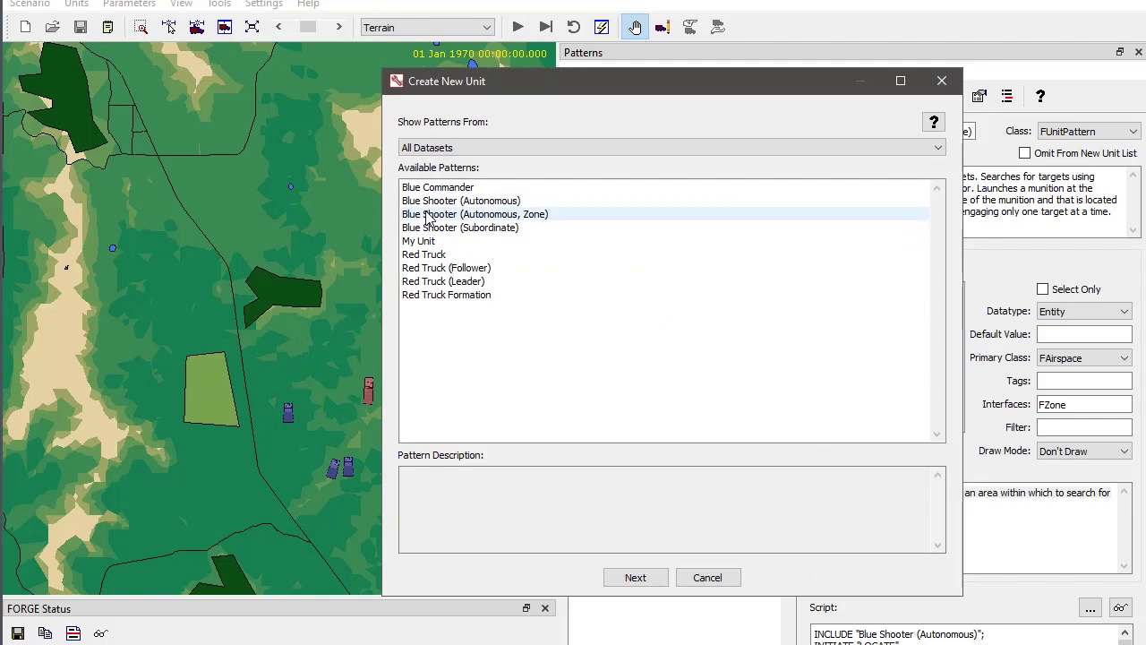
click(435, 189)
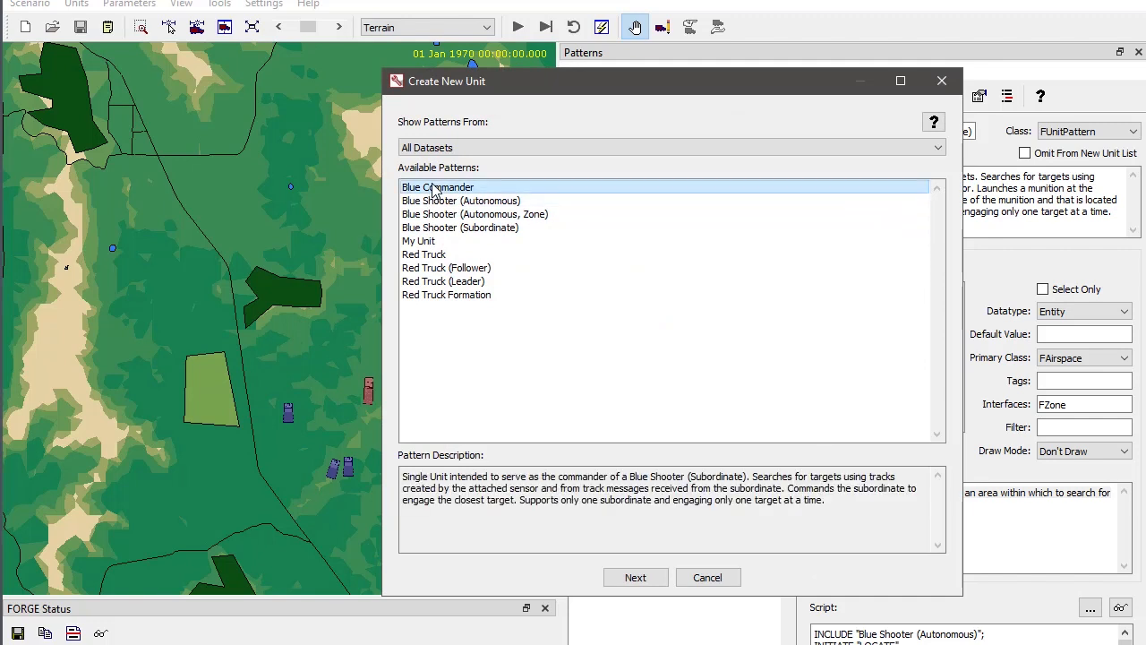
click(446, 201)
click(445, 215)
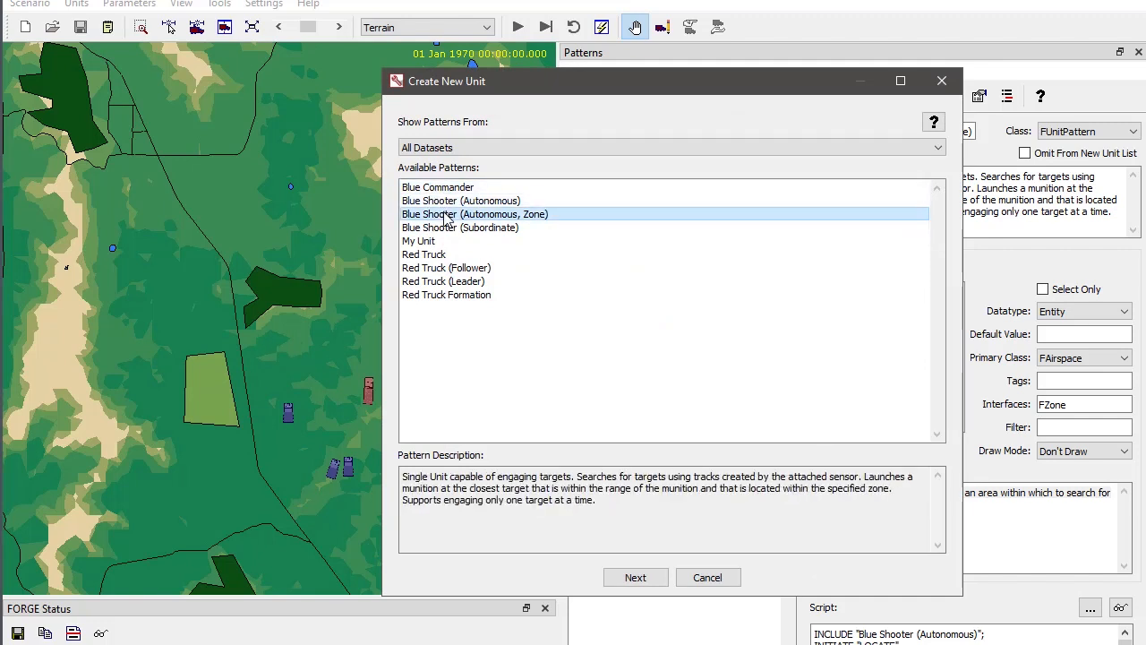
click(450, 229)
click(434, 242)
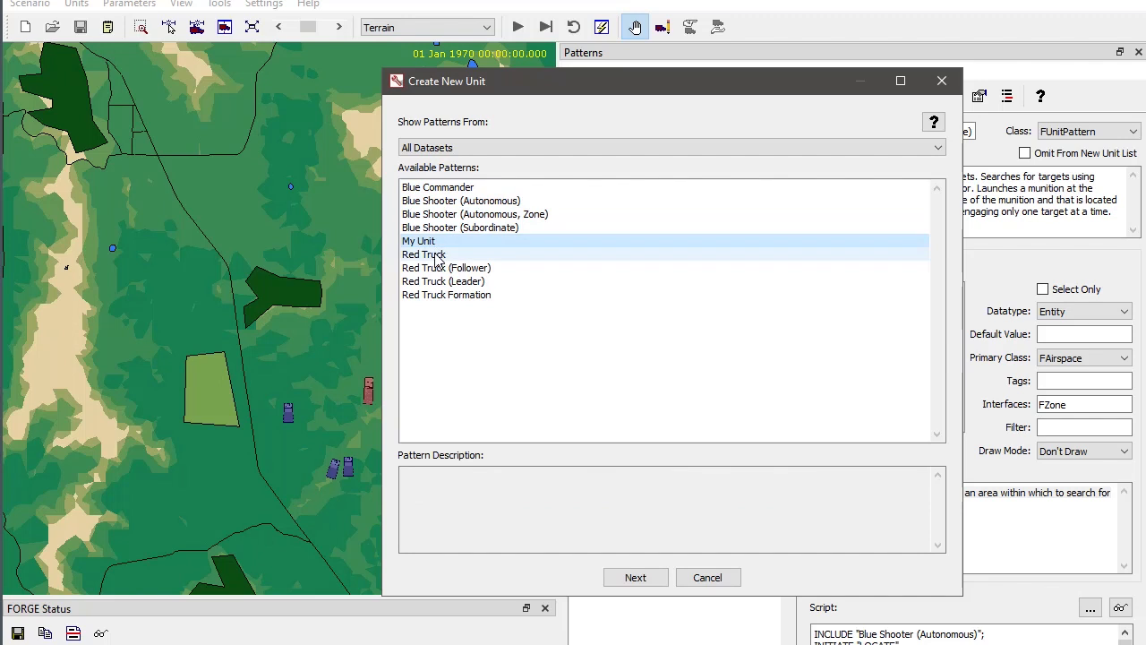
click(436, 256)
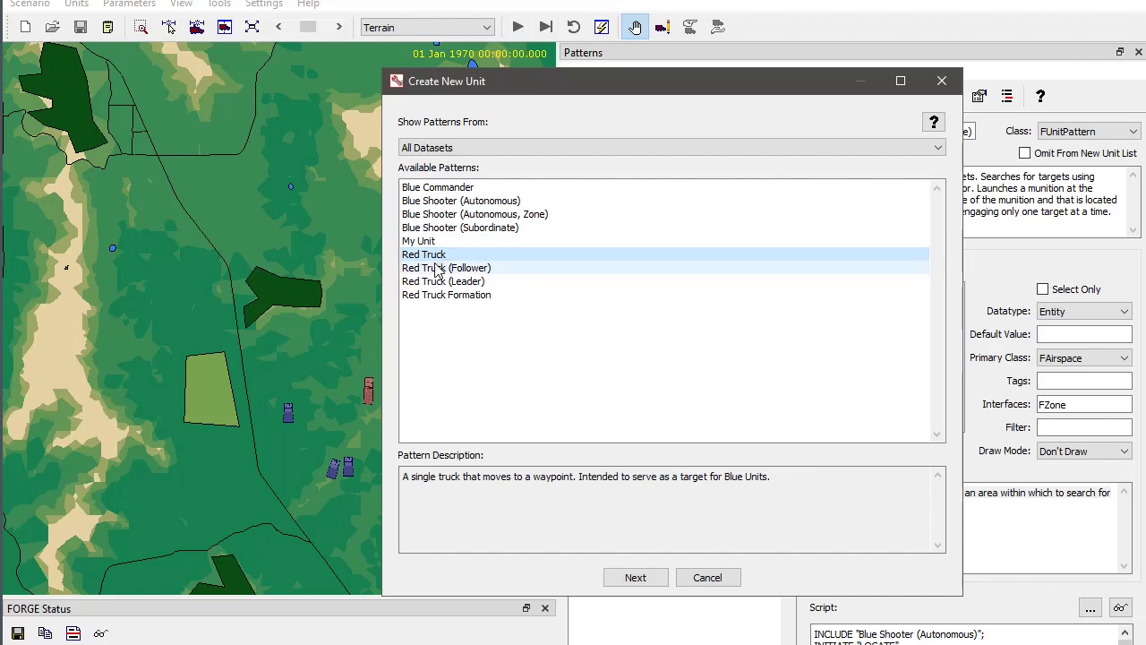
click(438, 269)
click(441, 281)
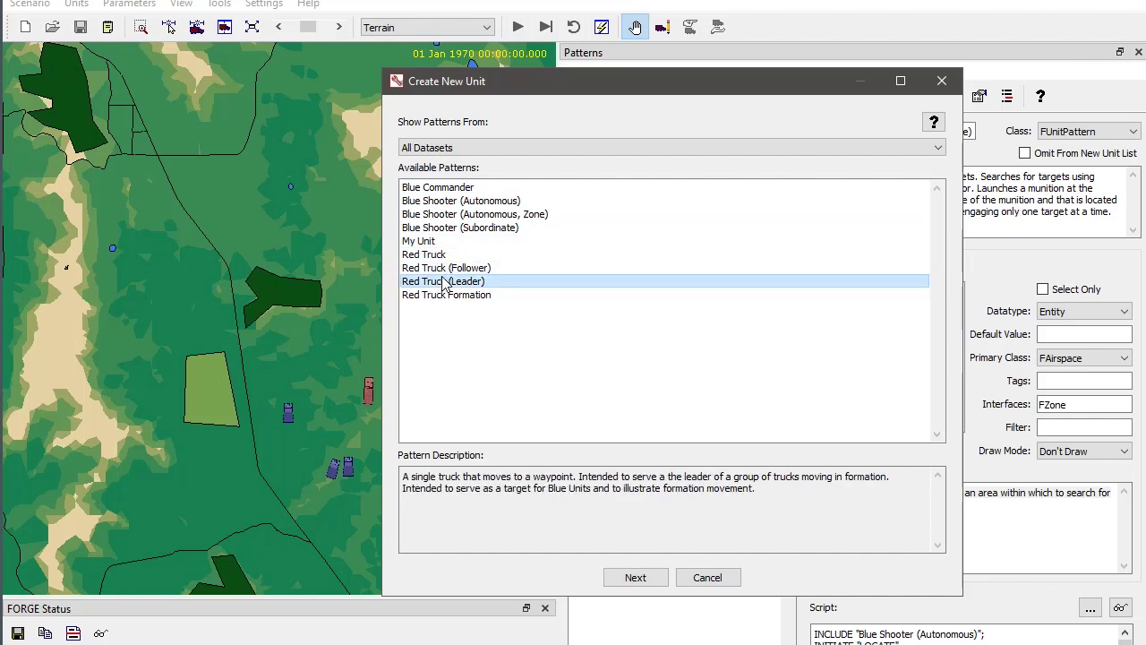
click(439, 299)
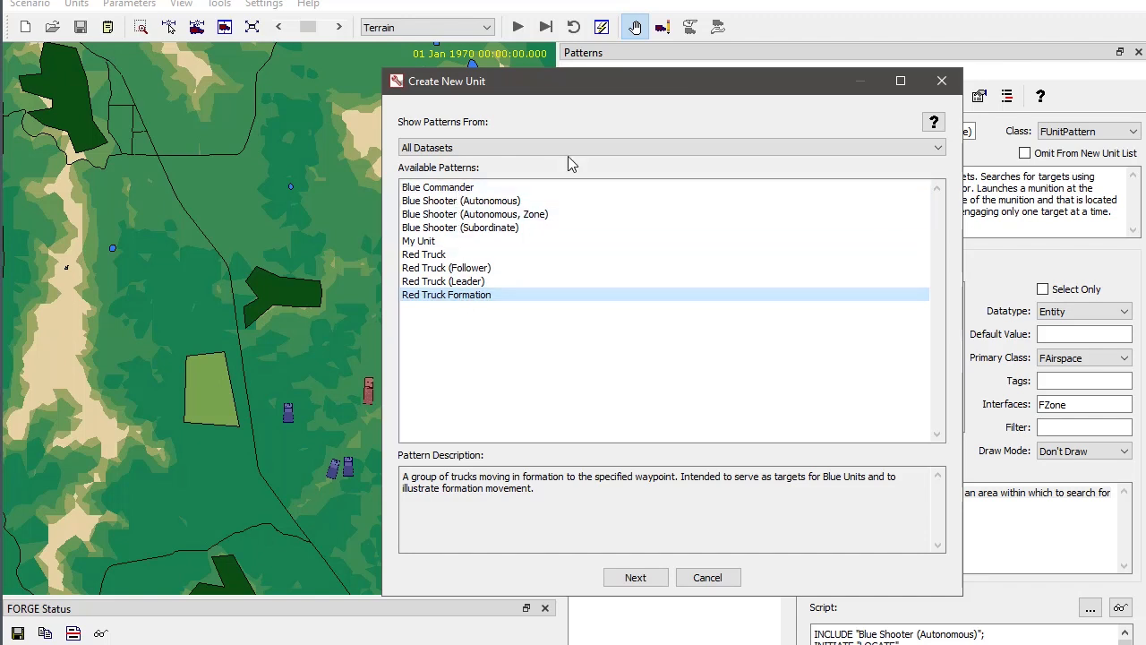
drag(627, 96, 498, 191)
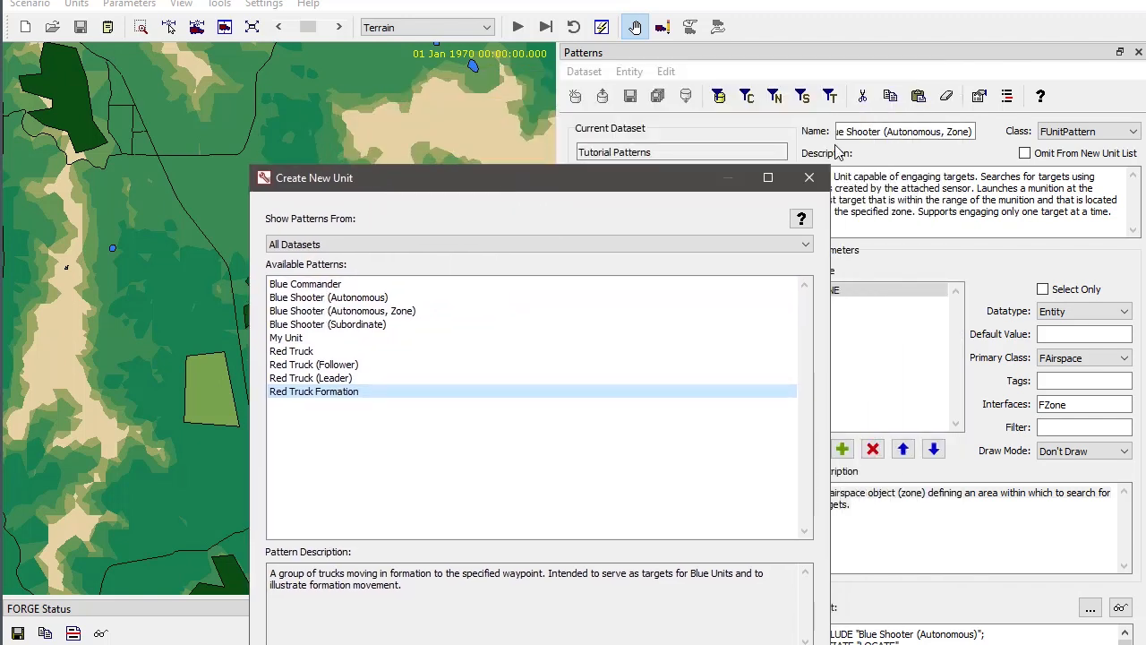